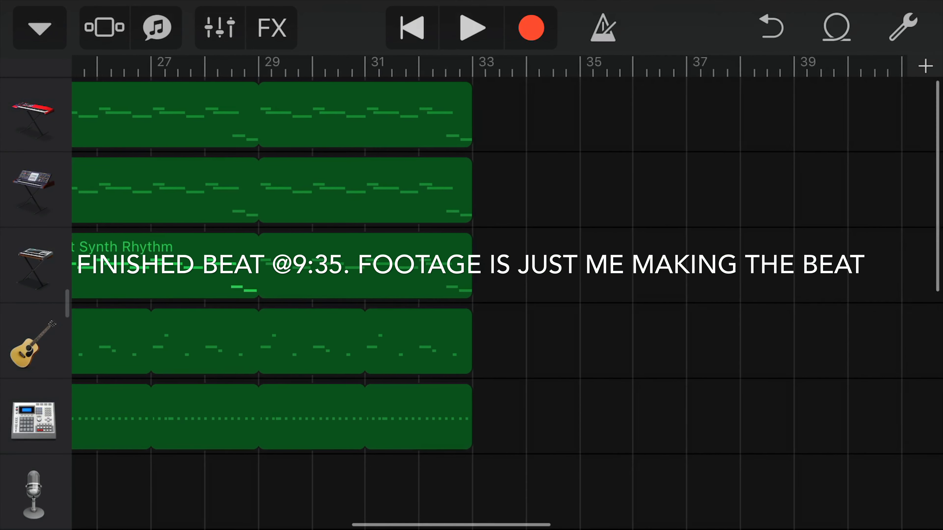
Show the track controls at the song's start and solo Fat Synth Rhythm, Shifting Gating Pads, Dark Textures and Acoustic.
{"action": "scroll", "coordinate": [506, 293], "scroll_direction": "left", "scroll_amount": 15}
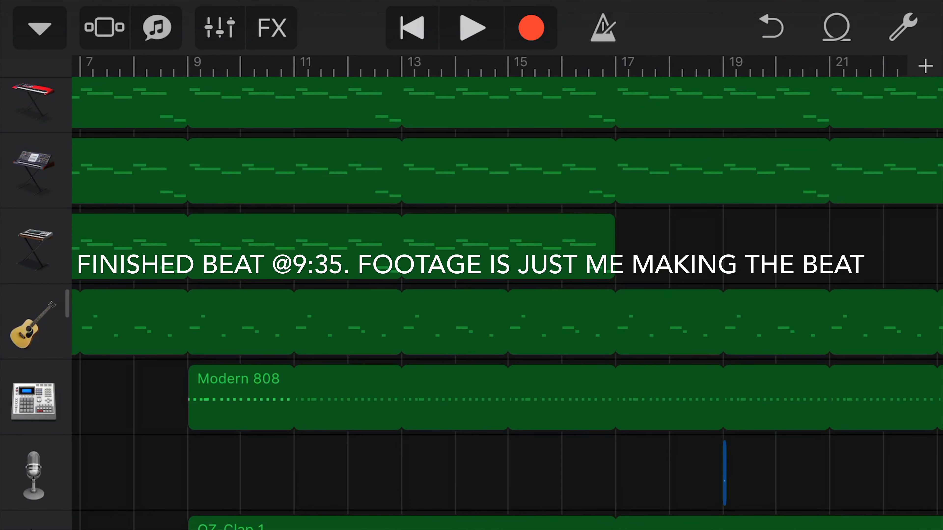
{"action": "scroll", "coordinate": [506, 293], "scroll_direction": "left", "scroll_amount": 8}
{"action": "left_click_drag", "start_coordinate": [67, 304], "coordinate": [402, 303]}
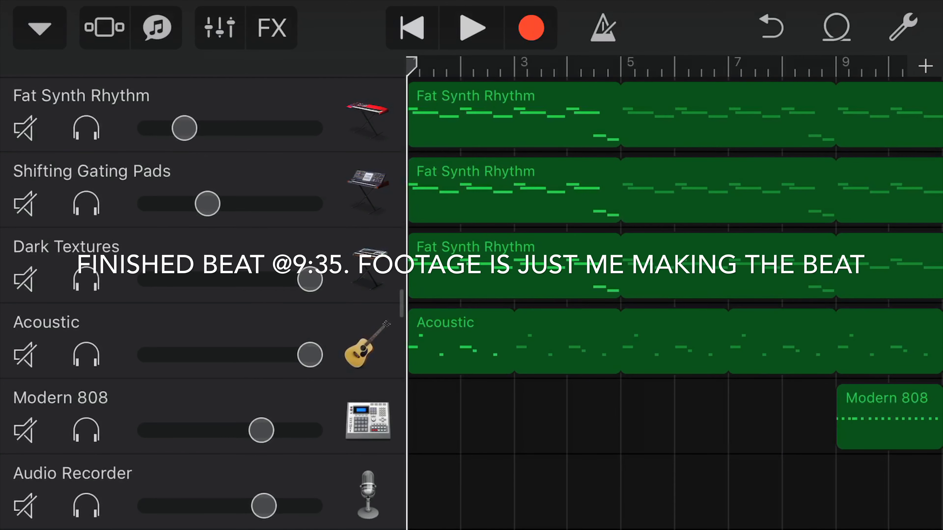
{"action": "left_click", "coordinate": [85, 355]}
{"action": "scroll", "coordinate": [471, 297], "scroll_direction": "down", "scroll_amount": 15}
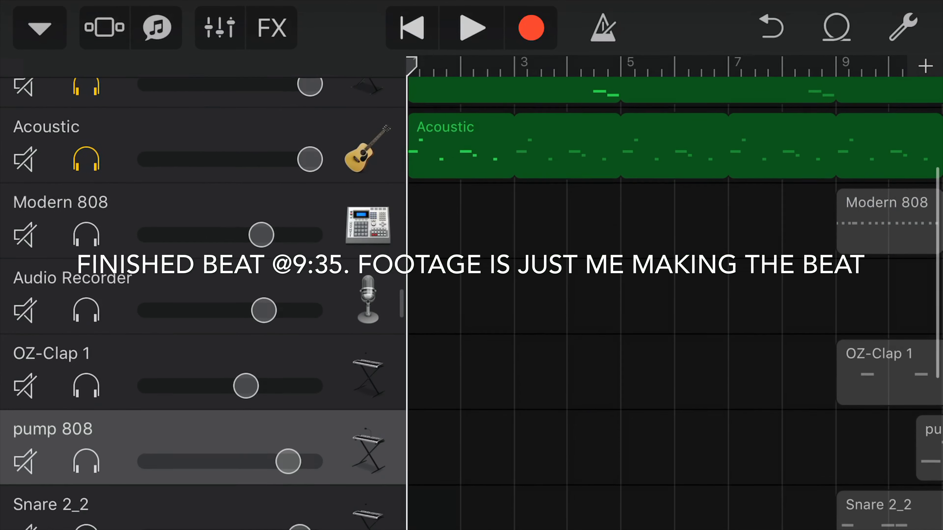
{"action": "scroll", "coordinate": [471, 297], "scroll_direction": "up", "scroll_amount": 15}
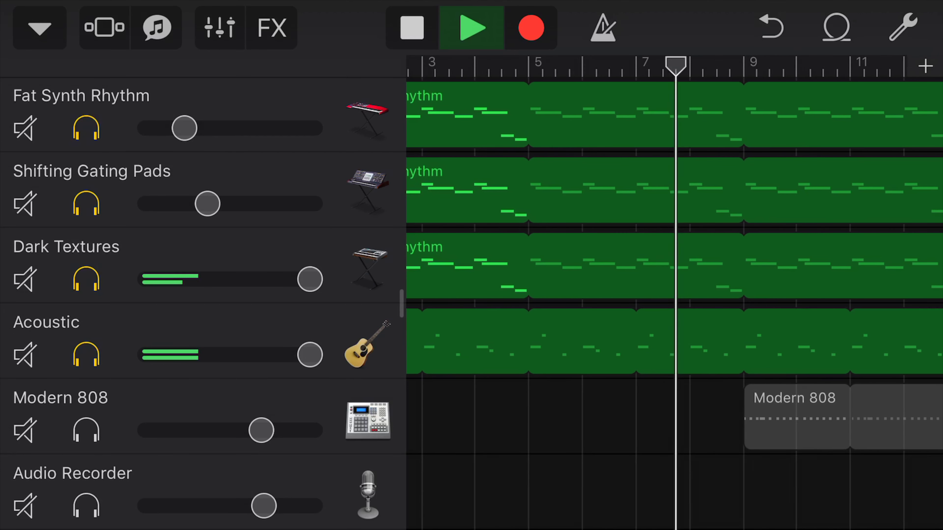
Add Modern 808, Audio Recorder, OZ-Clap 1, pump 808 and Snare 2_2 to the soloed tracks during playback, and hide the track controls.
{"action": "scroll", "coordinate": [668, 297], "scroll_direction": "down", "scroll_amount": 2}
{"action": "scroll", "coordinate": [472, 303], "scroll_direction": "down", "scroll_amount": 4}
{"action": "left_click", "coordinate": [86, 257]}
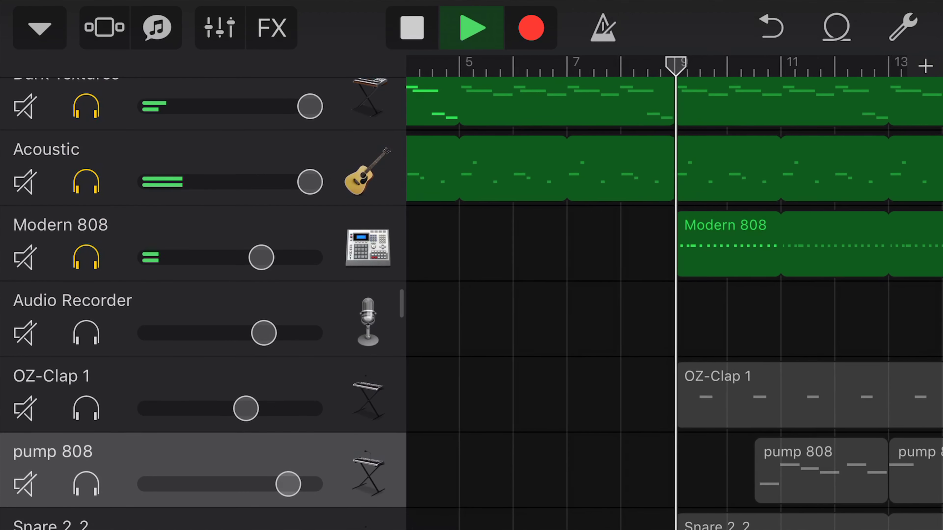
{"action": "left_click", "coordinate": [86, 333]}
{"action": "scroll", "coordinate": [204, 297], "scroll_direction": "down", "scroll_amount": 3}
{"action": "left_click", "coordinate": [86, 326]}
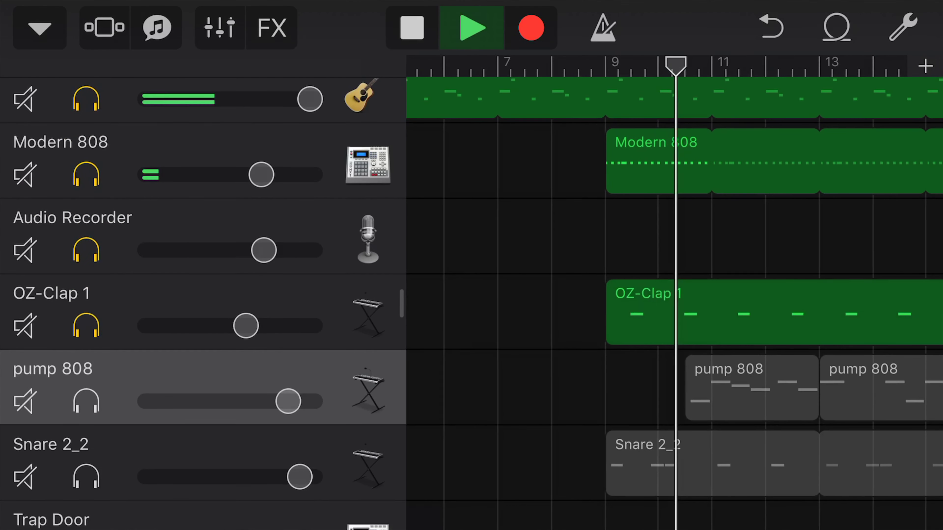
{"action": "left_click", "coordinate": [86, 401]}
{"action": "scroll", "coordinate": [204, 297], "scroll_direction": "down", "scroll_amount": 2}
{"action": "left_click", "coordinate": [86, 399]}
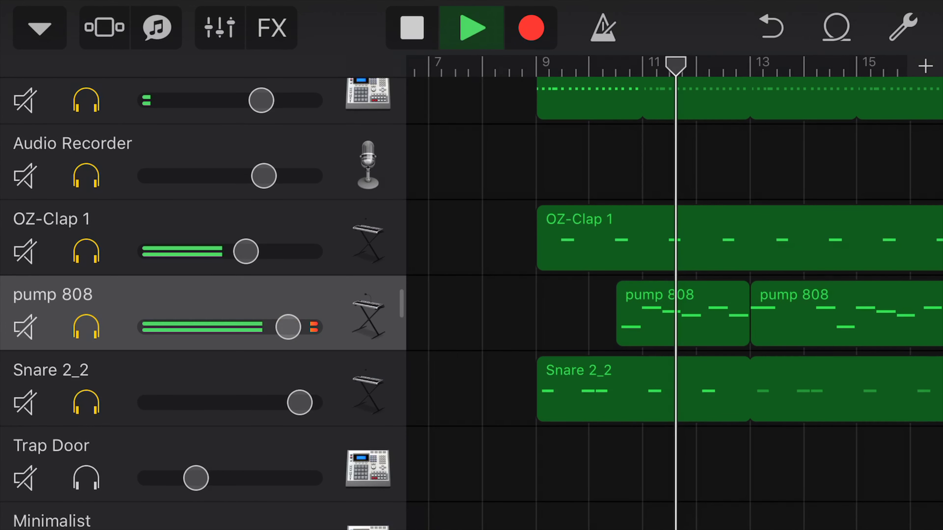
{"action": "scroll", "coordinate": [204, 297], "scroll_direction": "down", "scroll_amount": 2}
{"action": "scroll", "coordinate": [204, 297], "scroll_direction": "down", "scroll_amount": 3}
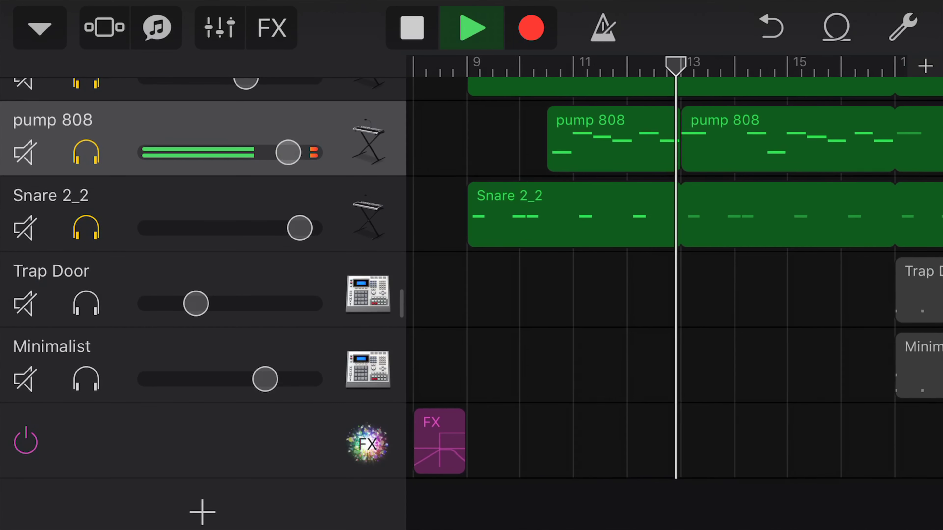
{"action": "left_click_drag", "start_coordinate": [401, 304], "coordinate": [67, 304]}
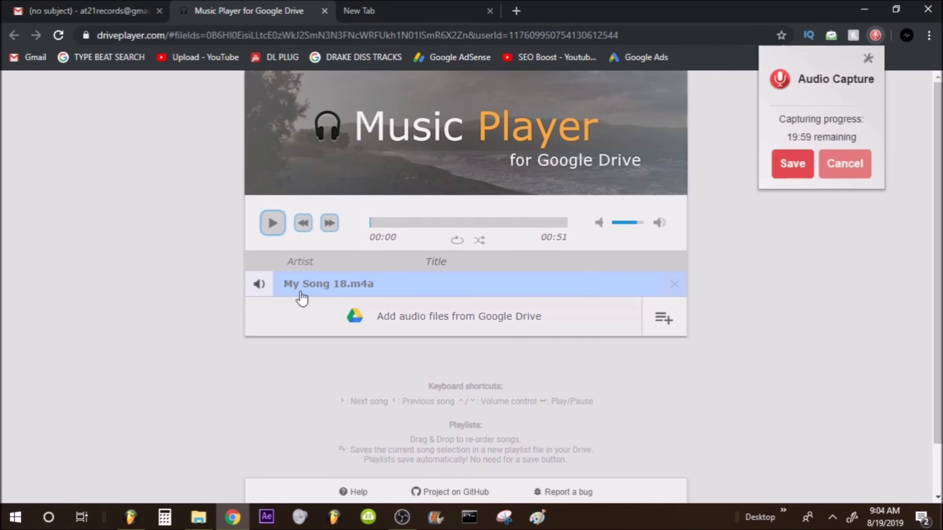
In Chrome, capture the playback of My Song 18.m4a with Audio Capture and save the recording as an MP3 named "garageband to Fl".
{"action": "left_click", "coordinate": [301, 293]}
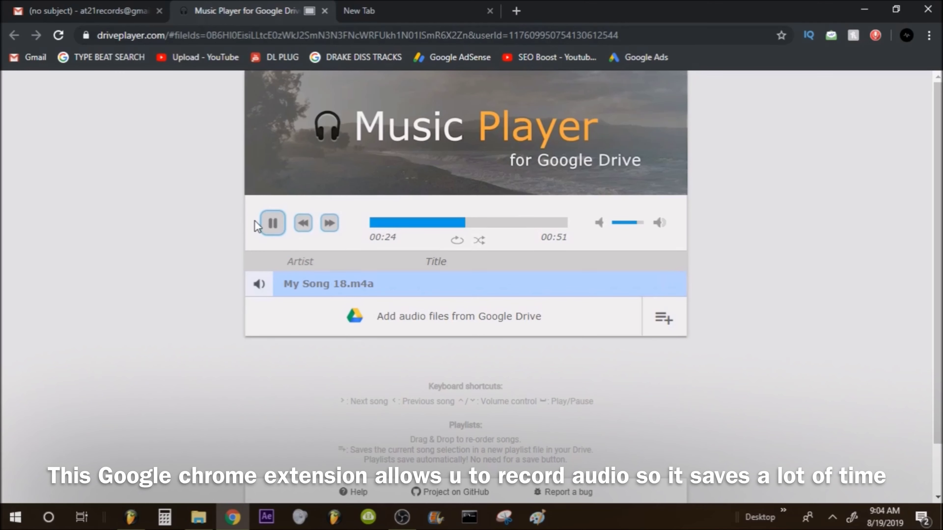
{"action": "left_click", "coordinate": [287, 226]}
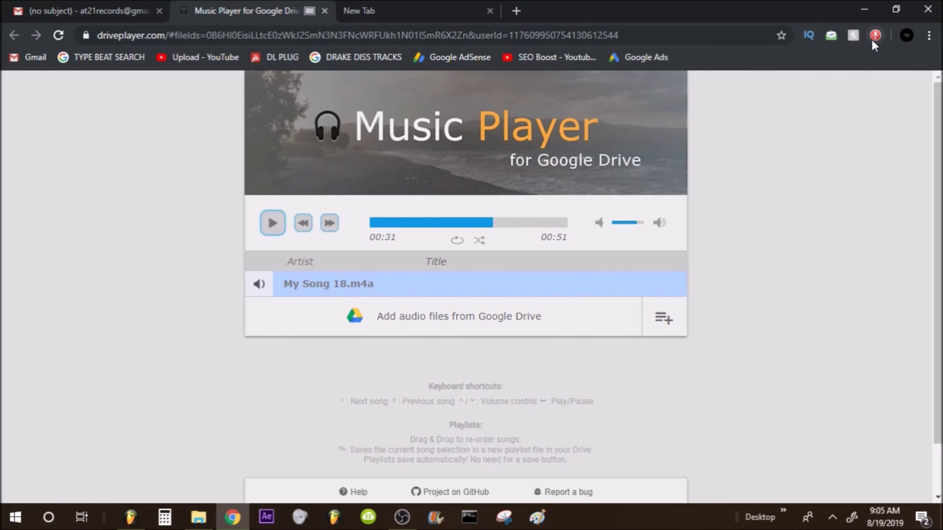
{"action": "left_click", "coordinate": [801, 167]}
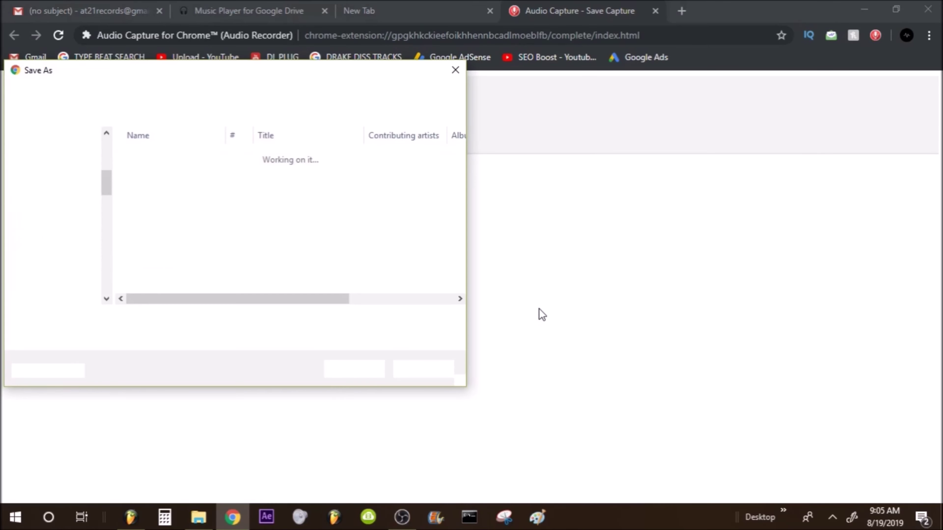
{"action": "type", "text": "garageband to Fl"}
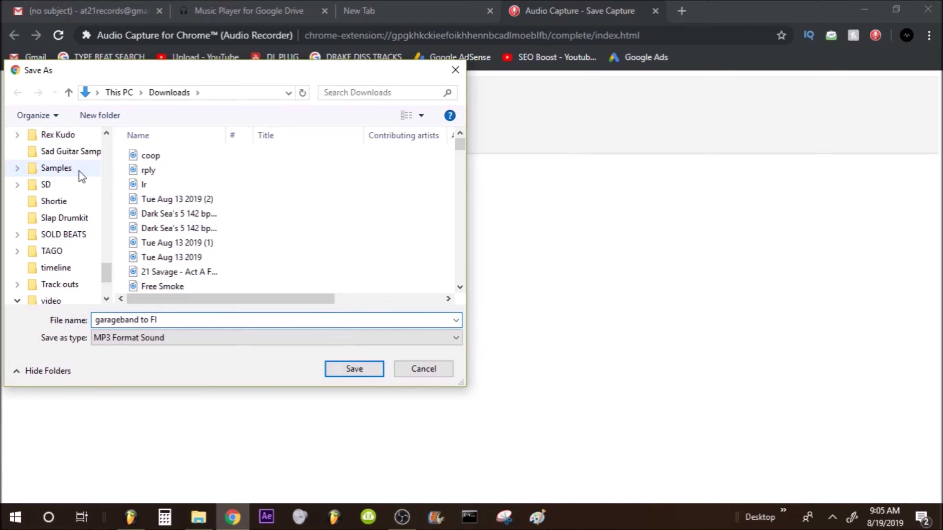
{"action": "key", "text": "Return"}
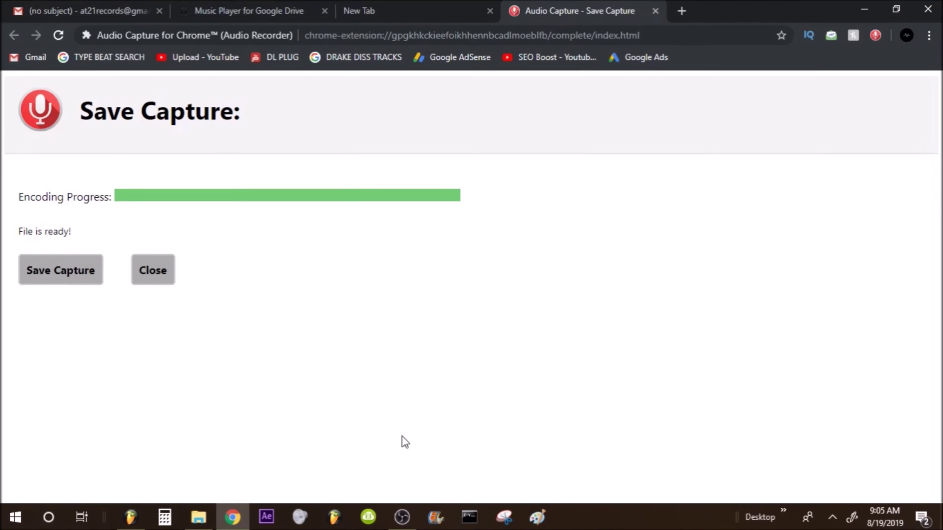
{"action": "key", "text": "ctrl+j"}
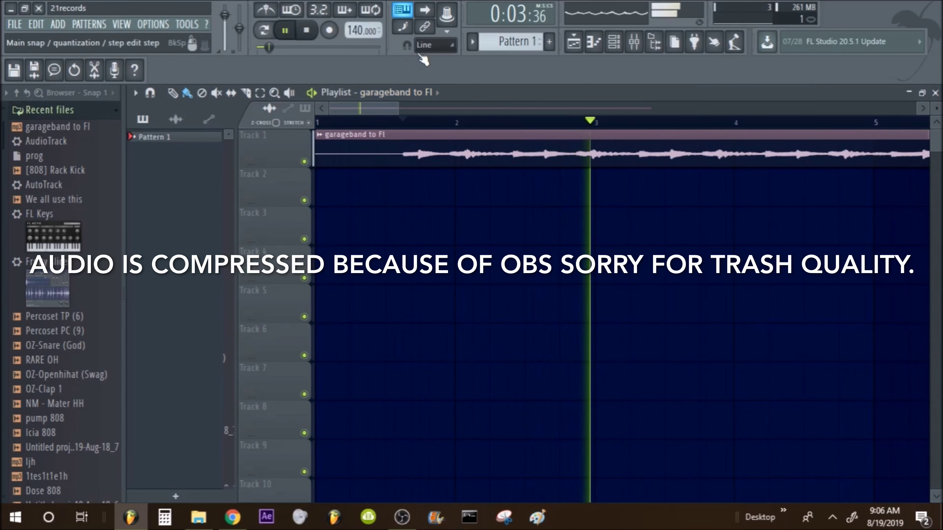
{"action": "left_click", "coordinate": [434, 45]}
{"action": "left_click", "coordinate": [428, 95]}
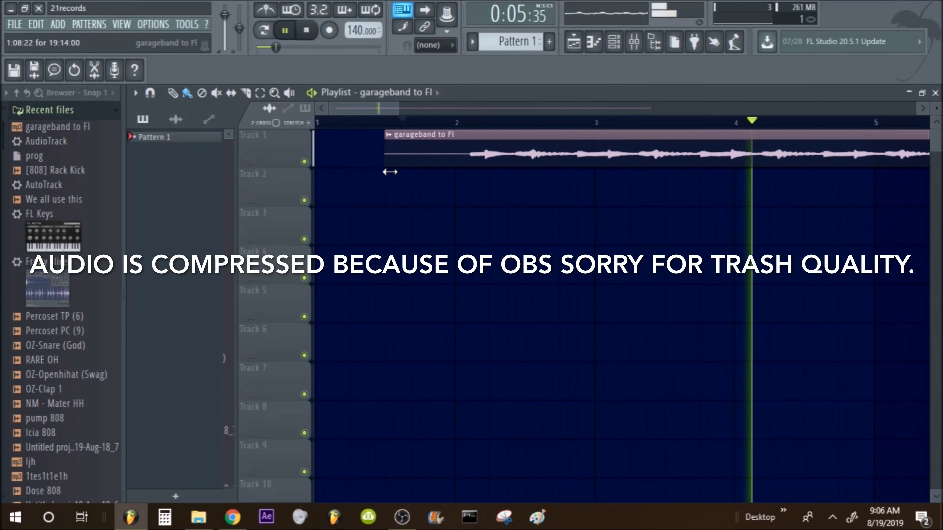
{"action": "left_click", "coordinate": [430, 45]}
{"action": "left_click", "coordinate": [432, 46]}
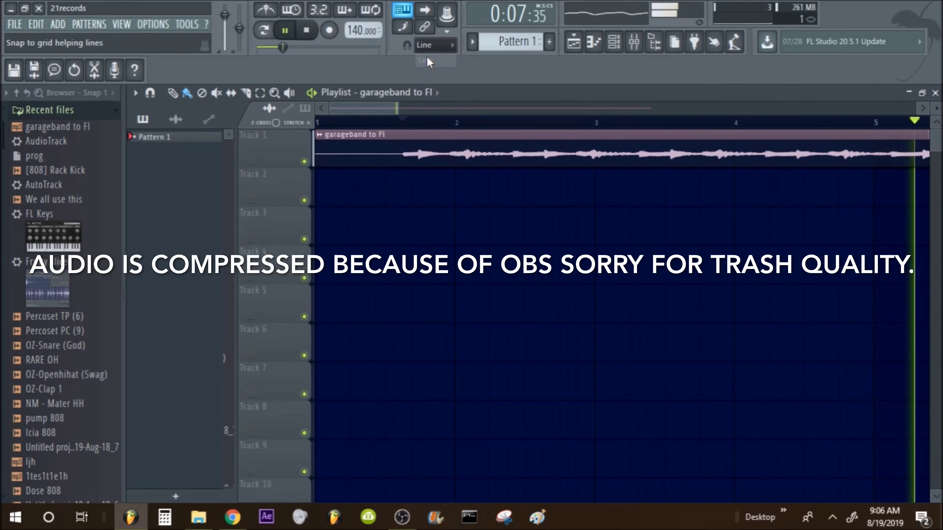
Set snapping to none, trim the silent beginning of the garageband to Fl clip, and move the clip to bar 1.
{"action": "left_click", "coordinate": [432, 44]}
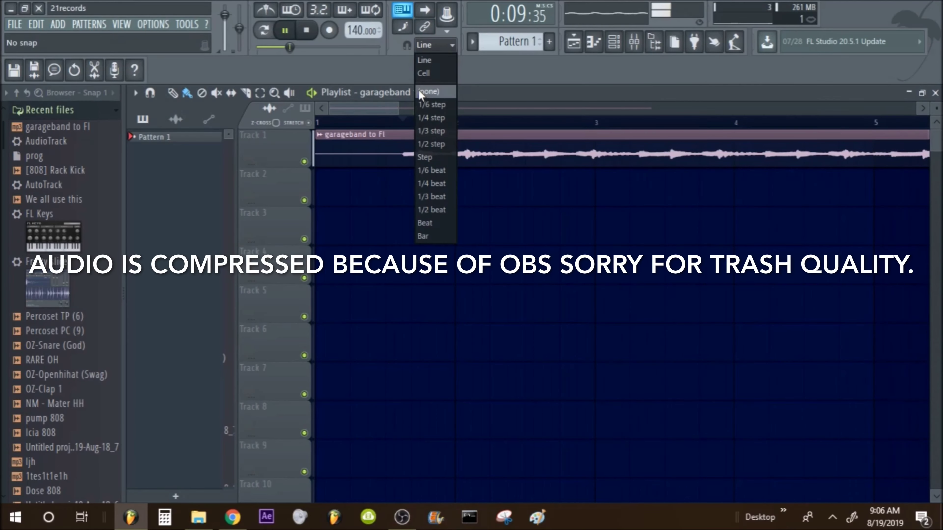
{"action": "left_click", "coordinate": [422, 93]}
{"action": "left_click_drag", "start_coordinate": [316, 147], "coordinate": [403, 174]}
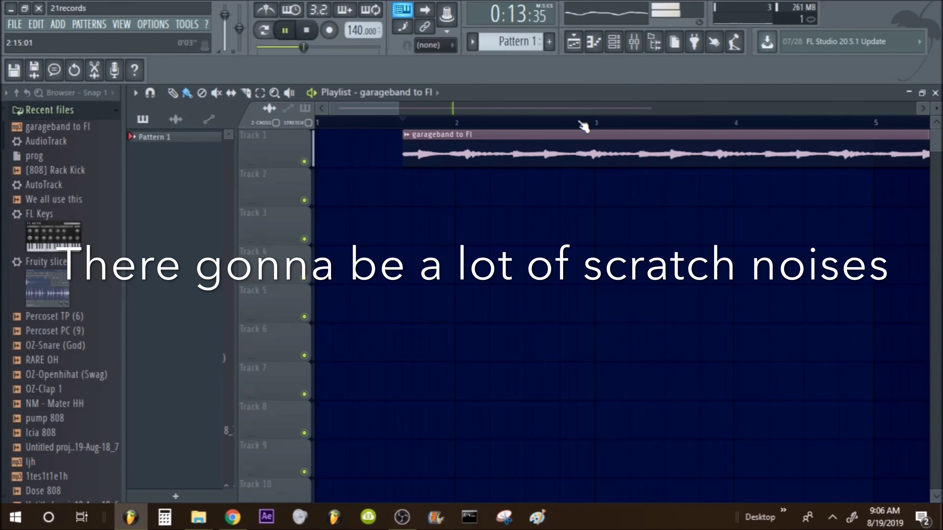
{"action": "scroll", "coordinate": [584, 126], "scroll_direction": "down", "scroll_amount": 2}
{"action": "scroll", "coordinate": [598, 128], "scroll_direction": "down", "scroll_amount": 2}
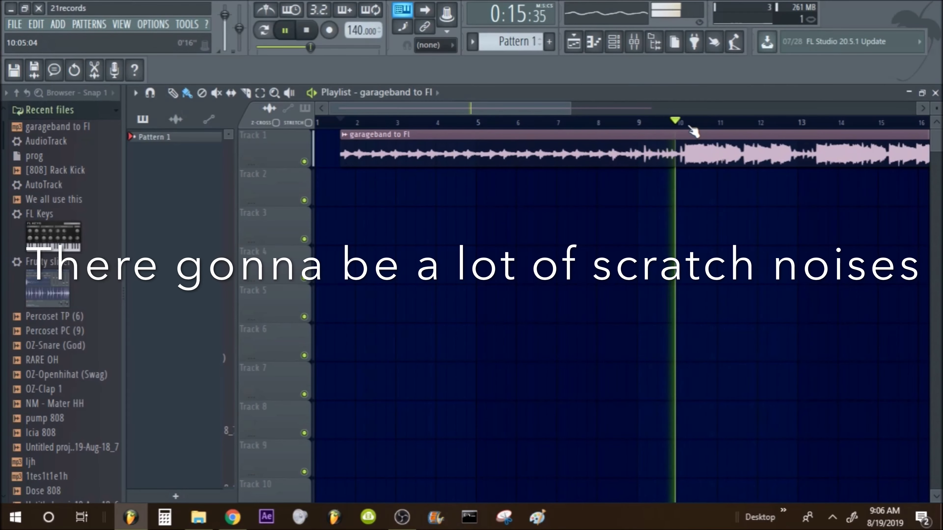
{"action": "left_click_drag", "start_coordinate": [384, 149], "coordinate": [353, 148]}
{"action": "left_click", "coordinate": [338, 123]}
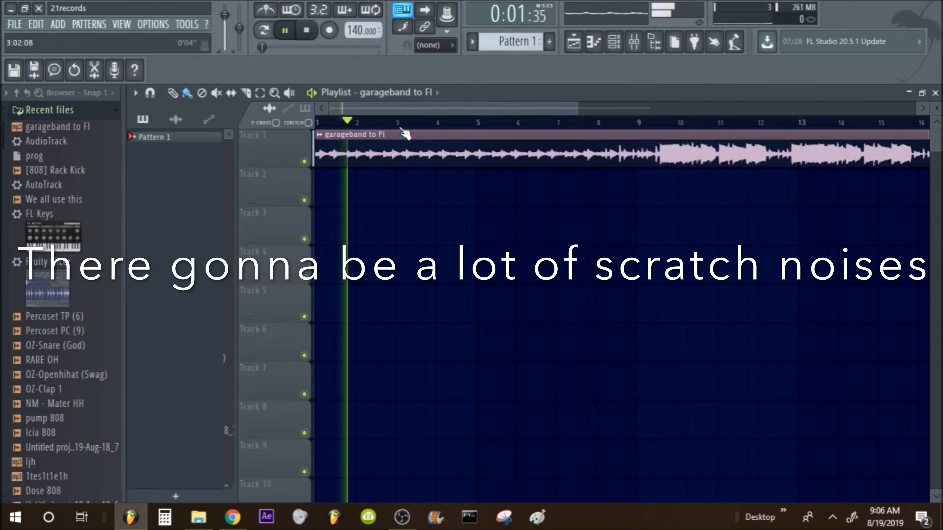
Set the snapping to Line and the project tempo to 155 BPM while auditioning the clip.
{"action": "key", "text": "space"}
{"action": "key", "text": "space"}
{"action": "left_click", "coordinate": [417, 47]}
{"action": "left_click", "coordinate": [423, 62]}
{"action": "key", "text": "space"}
{"action": "key", "text": "space"}
{"action": "left_click_drag", "start_coordinate": [358, 32], "coordinate": [359, 22]}
{"action": "key", "text": "space"}
{"action": "key", "text": "space"}
{"action": "key", "text": "space"}
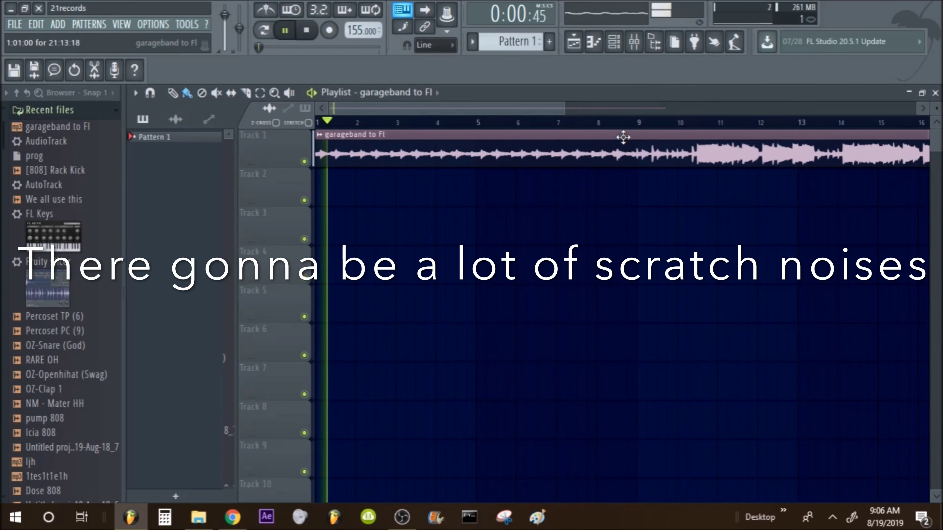
Slice the garageband to Fl audio clip on Track 1 at bar 9.
{"action": "left_click", "coordinate": [625, 124]}
{"action": "left_click_drag", "start_coordinate": [624, 125], "coordinate": [605, 124]}
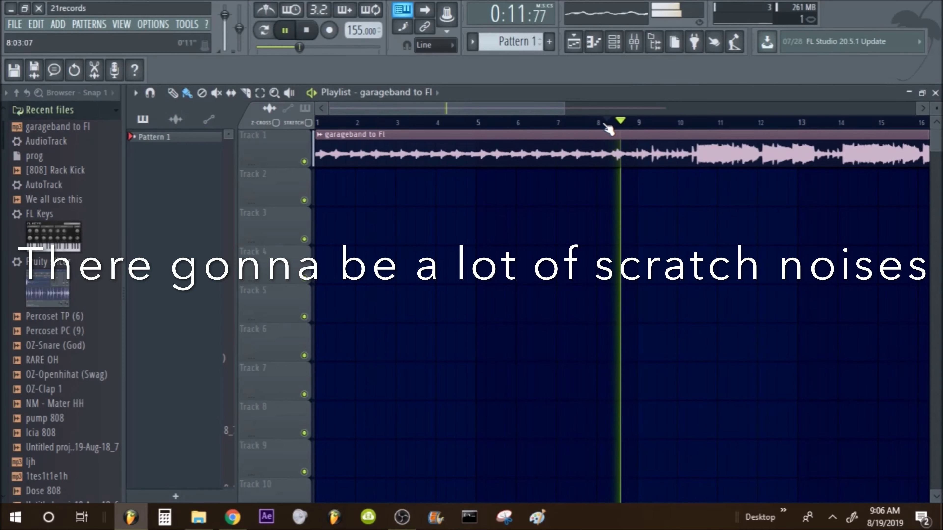
{"action": "scroll", "coordinate": [608, 126], "scroll_direction": "up", "scroll_amount": 3}
{"action": "left_click", "coordinate": [607, 126]}
{"action": "left_click", "coordinate": [246, 94]}
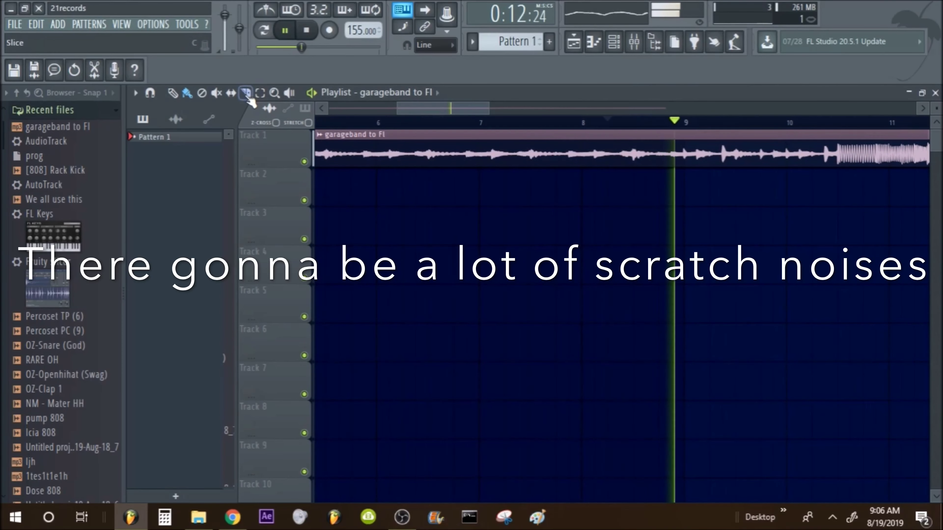
{"action": "key", "text": "space"}
{"action": "key", "text": "space"}
{"action": "scroll", "coordinate": [684, 126], "scroll_direction": "up", "scroll_amount": 3}
{"action": "scroll", "coordinate": [687, 127], "scroll_direction": "up", "scroll_amount": 3}
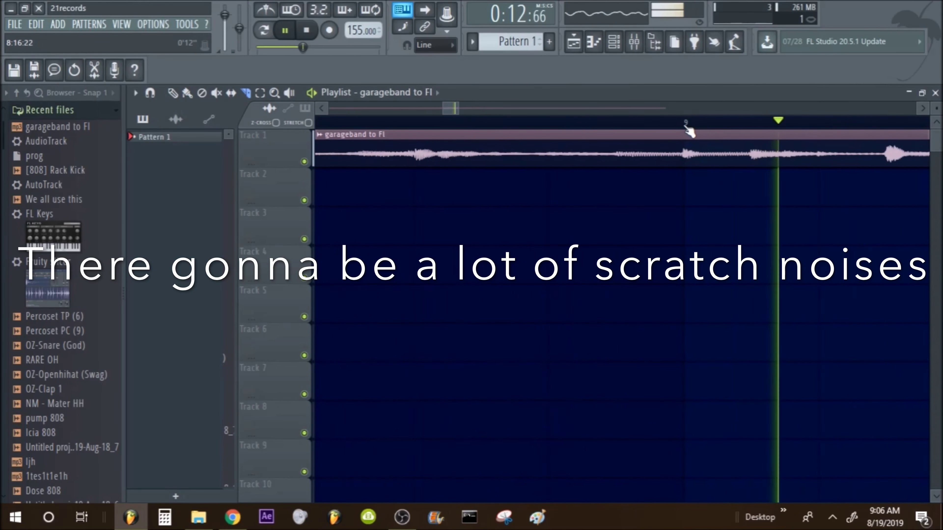
{"action": "key", "text": "space"}
{"action": "key", "text": "space"}
{"action": "scroll", "coordinate": [686, 127], "scroll_direction": "up", "scroll_amount": 4}
{"action": "left_click_drag", "start_coordinate": [685, 173], "coordinate": [694, 108]}
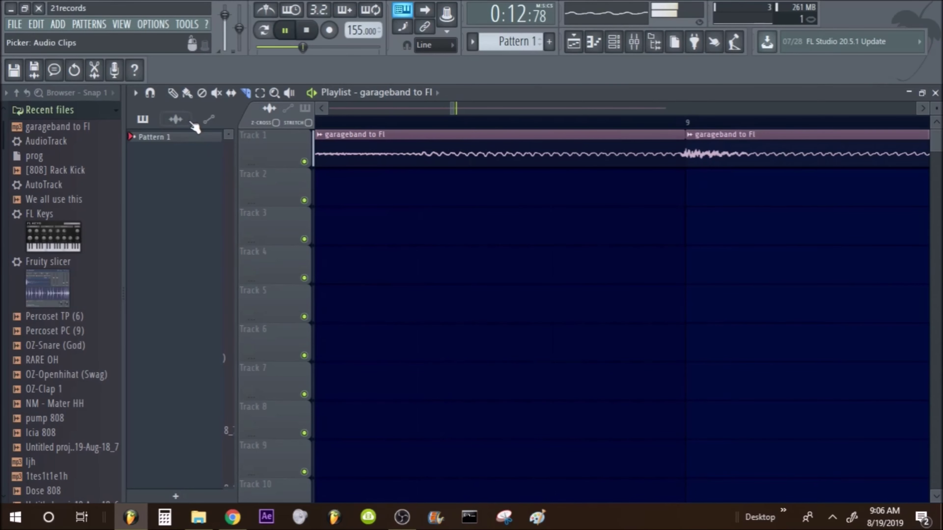
Move the first section of the sliced clip, before bar 9, to Track 2 and audition it from bar 1.
{"action": "scroll", "coordinate": [514, 129], "scroll_direction": "down", "scroll_amount": 9}
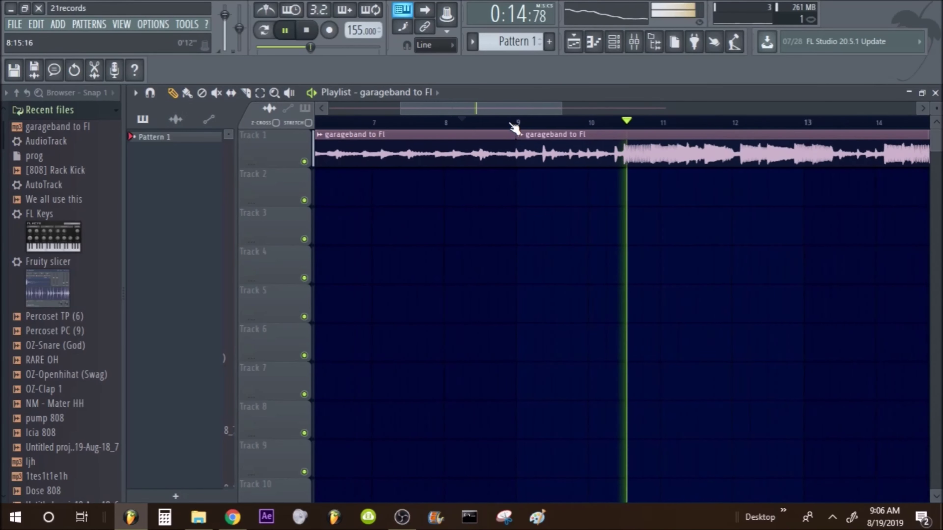
{"action": "left_click_drag", "start_coordinate": [519, 109], "coordinate": [460, 108]}
{"action": "scroll", "coordinate": [610, 123], "scroll_direction": "down", "scroll_amount": 2}
{"action": "left_click_drag", "start_coordinate": [454, 157], "coordinate": [448, 205]}
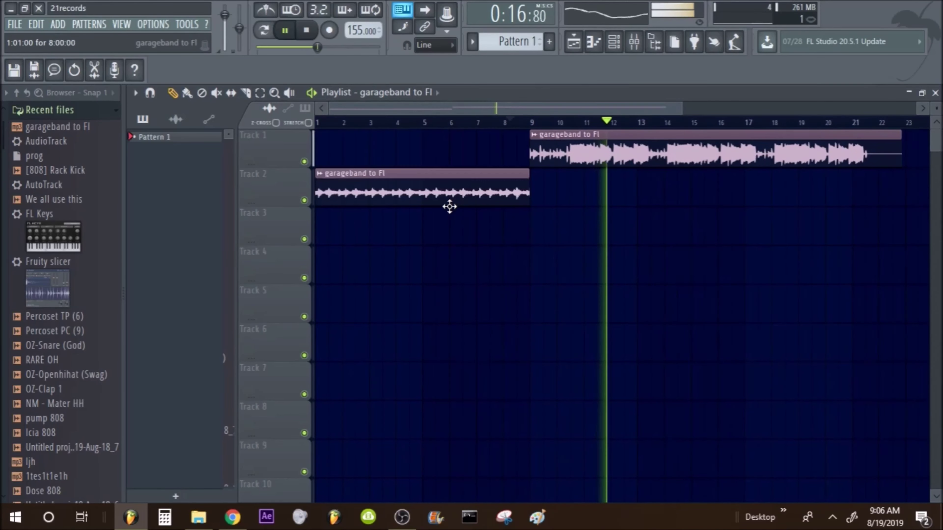
{"action": "left_click", "coordinate": [318, 122]}
{"action": "right_click", "coordinate": [300, 195]}
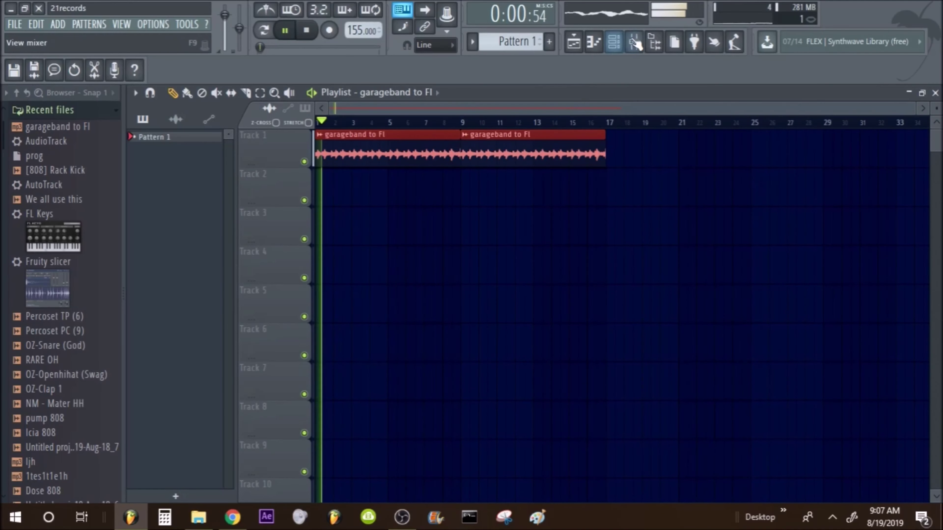
Move Fruity Reeverb 2 down one slot on mixer Insert 1 and load iZotope Vinyl in slot 2.
{"action": "left_click", "coordinate": [640, 49]}
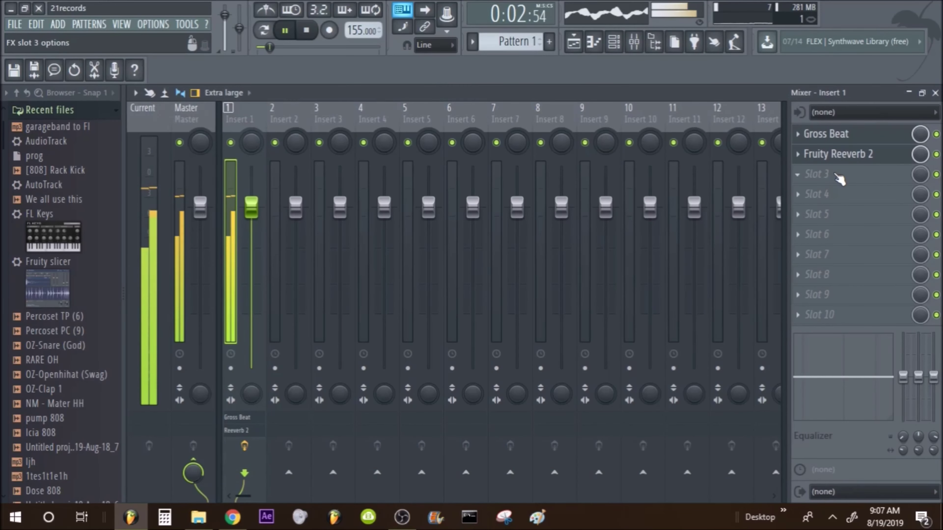
{"action": "scroll", "coordinate": [827, 160], "scroll_direction": "down", "scroll_amount": 1}
{"action": "left_click", "coordinate": [828, 157]}
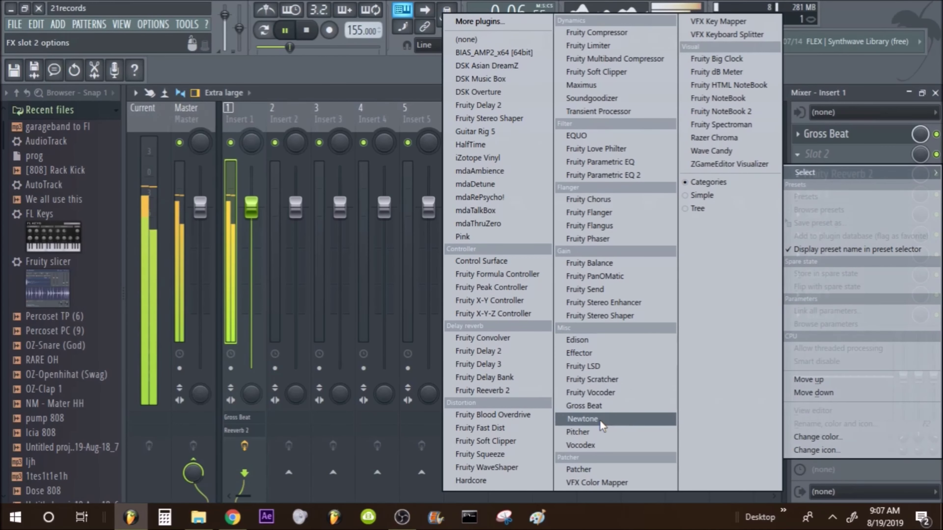
{"action": "left_click", "coordinate": [514, 158]}
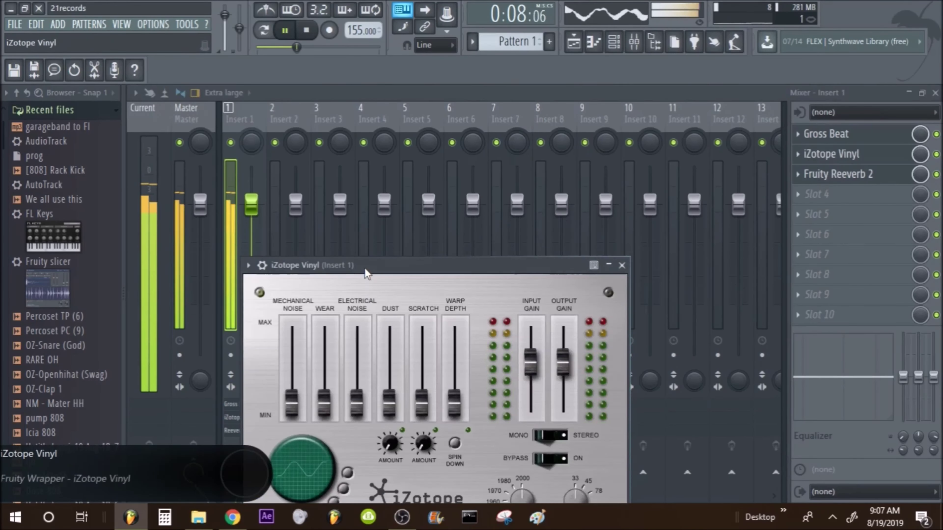
Restart playback and set iZotope Vinyl's Warp Depth to about 46%.
{"action": "left_click_drag", "start_coordinate": [366, 269], "coordinate": [361, 119]}
{"action": "key", "text": "space"}
{"action": "key", "text": "space"}
{"action": "left_click_drag", "start_coordinate": [451, 264], "coordinate": [455, 228]}
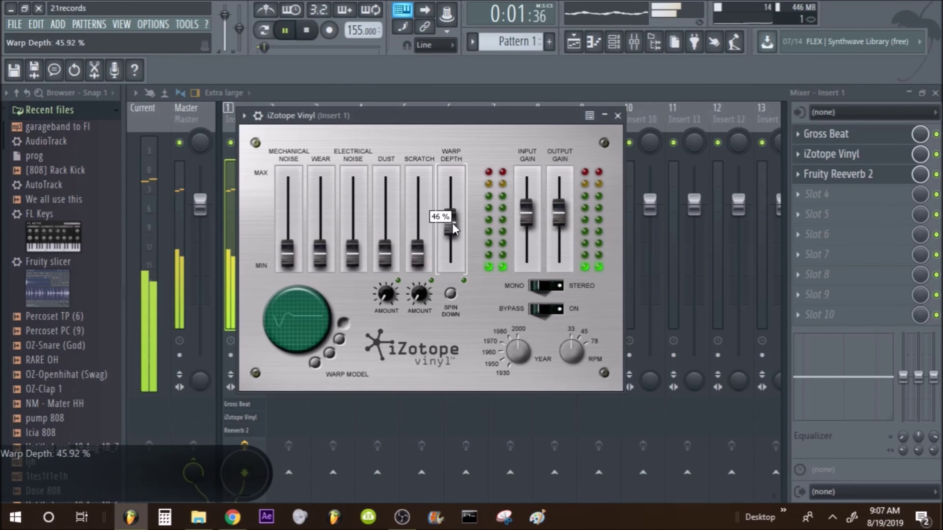
Load Fruity Parametric EQ 2 in slot 4 of mixer Insert 1.
{"action": "left_click", "coordinate": [574, 42]}
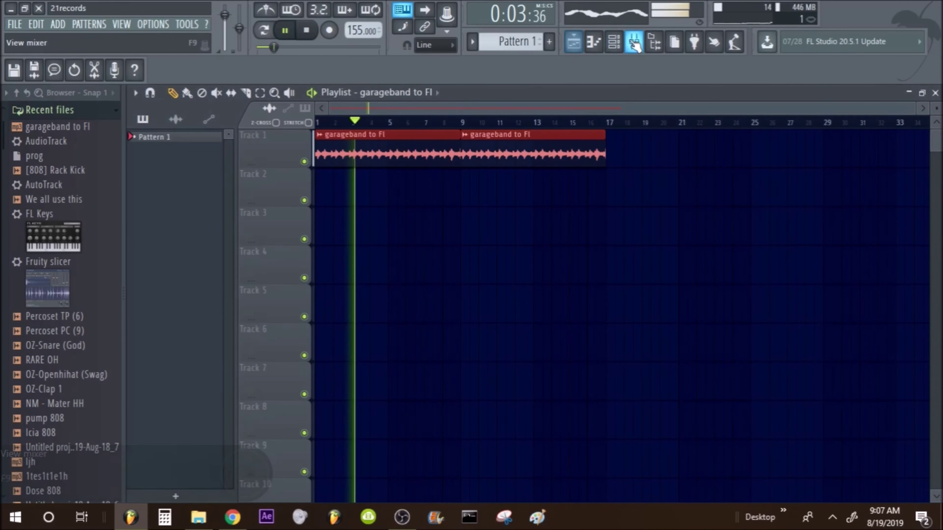
{"action": "left_click", "coordinate": [574, 42]}
{"action": "left_click", "coordinate": [816, 194]}
{"action": "left_click", "coordinate": [658, 161]}
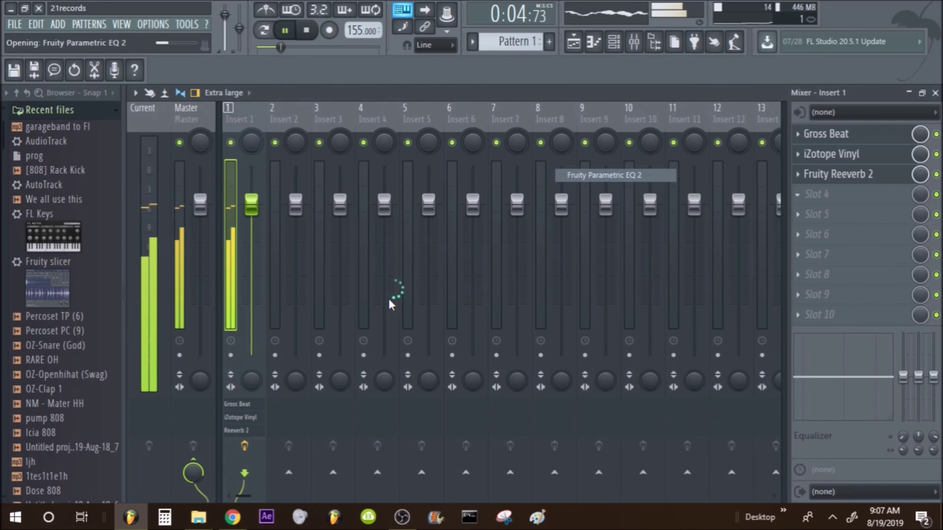
Pull band 1 of Insert 1's Parametric EQ 2 down at about 130 Hz to cut the lows, and return to the playlist.
{"action": "left_click_drag", "start_coordinate": [324, 395], "coordinate": [357, 453]}
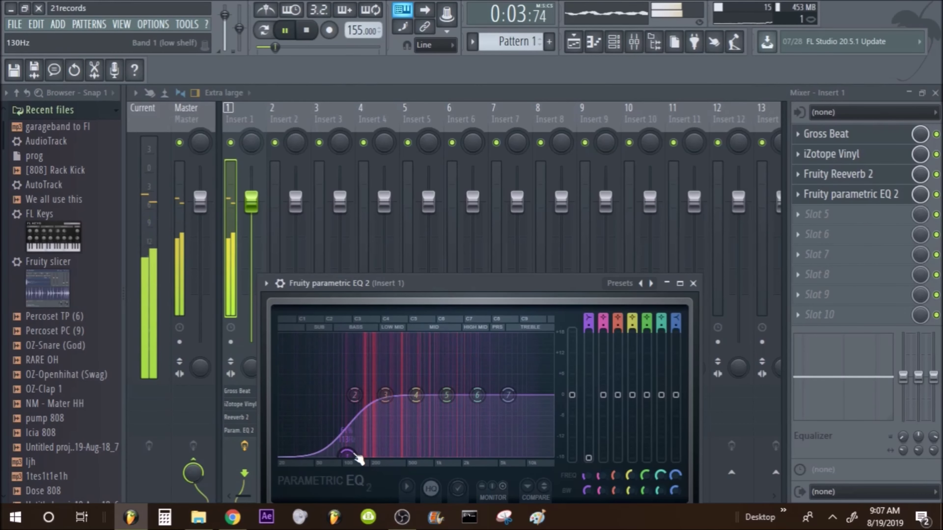
{"action": "left_click", "coordinate": [616, 46]}
{"action": "left_click", "coordinate": [575, 44]}
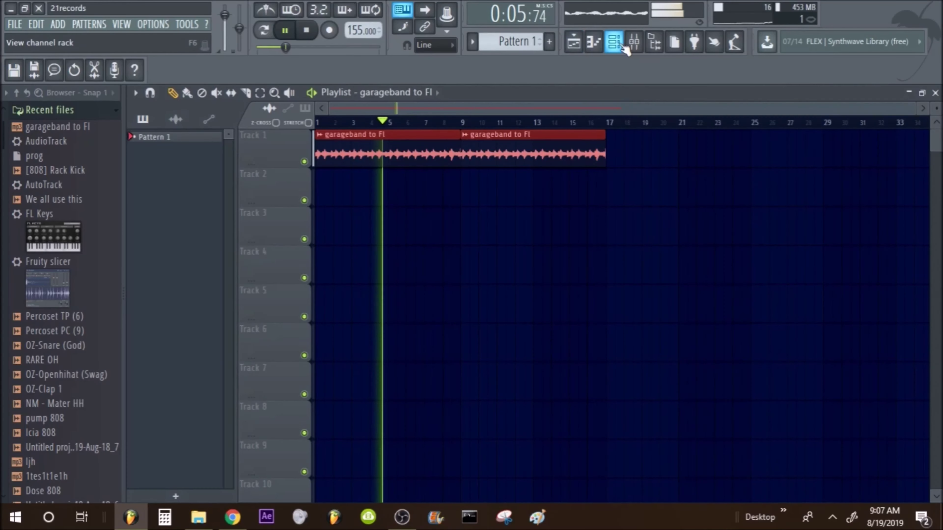
Add NM - Mater HH as a new channel, fill every second step with hats, audition it and show its piano roll.
{"action": "left_click", "coordinate": [618, 46]}
{"action": "left_click_drag", "start_coordinate": [76, 405], "coordinate": [664, 166]}
{"action": "right_click", "coordinate": [664, 163]}
{"action": "left_click", "coordinate": [805, 207]}
{"action": "key", "text": "space"}
{"action": "key", "text": "space"}
{"action": "left_click", "coordinate": [594, 41]}
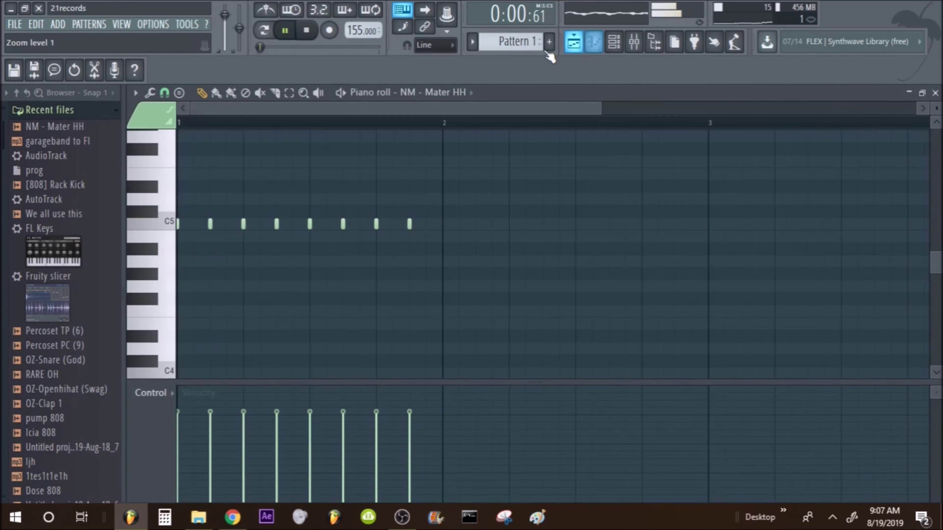
Place Pattern 1 at bar 1 of the playlist and audition it with the melody.
{"action": "left_click", "coordinate": [574, 43]}
{"action": "key", "text": "space"}
{"action": "key", "text": "space"}
{"action": "left_click_drag", "start_coordinate": [219, 138], "coordinate": [319, 156]}
{"action": "key", "text": "space"}
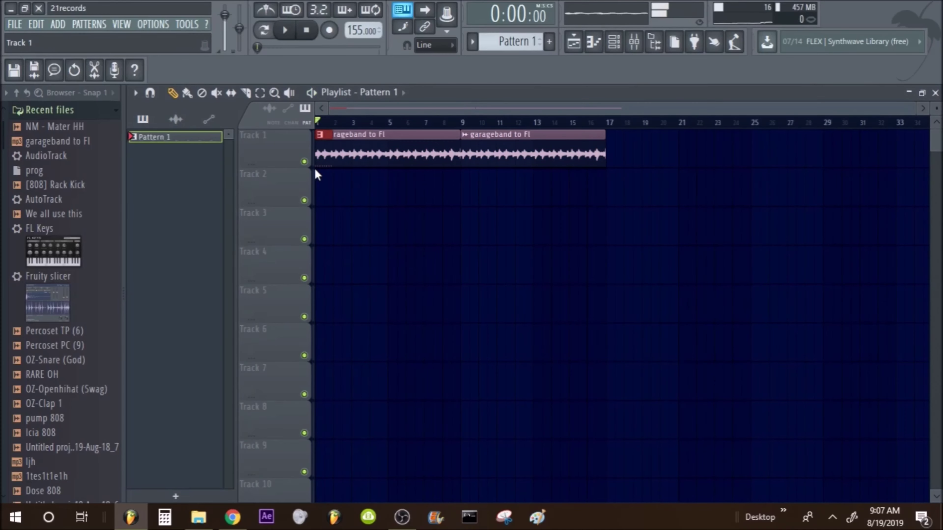
Check the recording in OBS, then switch back to FL Studio and view the hi-hat's piano roll.
{"action": "left_click", "coordinate": [402, 517]}
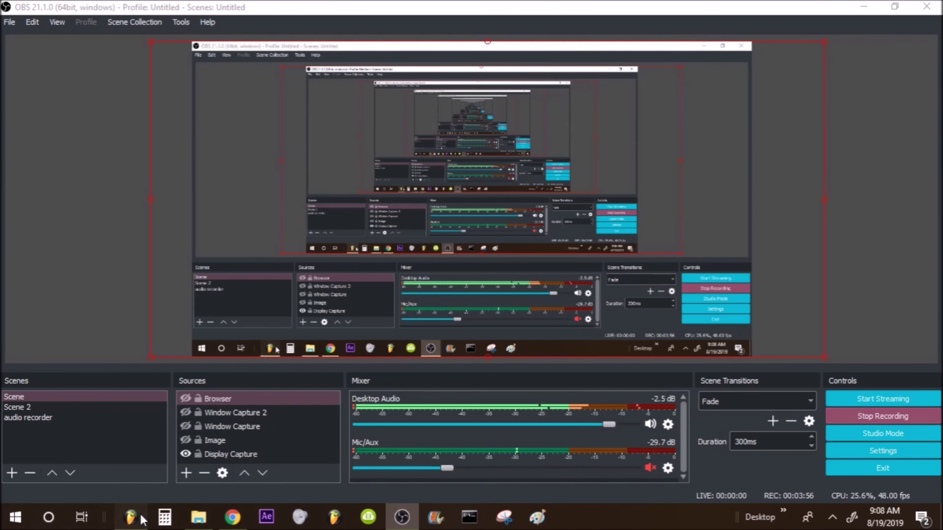
{"action": "left_click", "coordinate": [130, 517]}
{"action": "key", "text": "F7"}
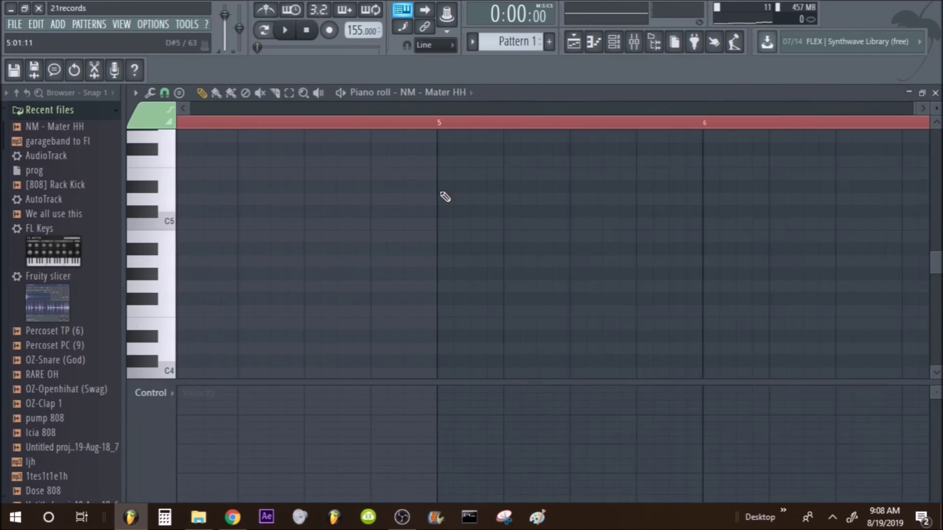
Shape Gross Beat's time envelope on mixer Insert 1 to stay flat and slope down only over the last quarter.
{"action": "key", "text": "F6"}
{"action": "key", "text": "F9"}
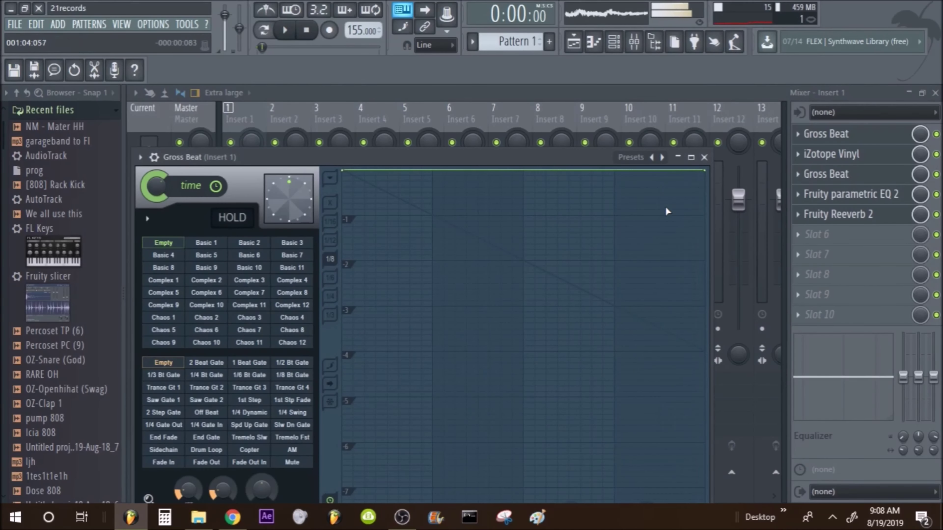
{"action": "right_click", "coordinate": [706, 262]}
{"action": "left_click", "coordinate": [736, 283]}
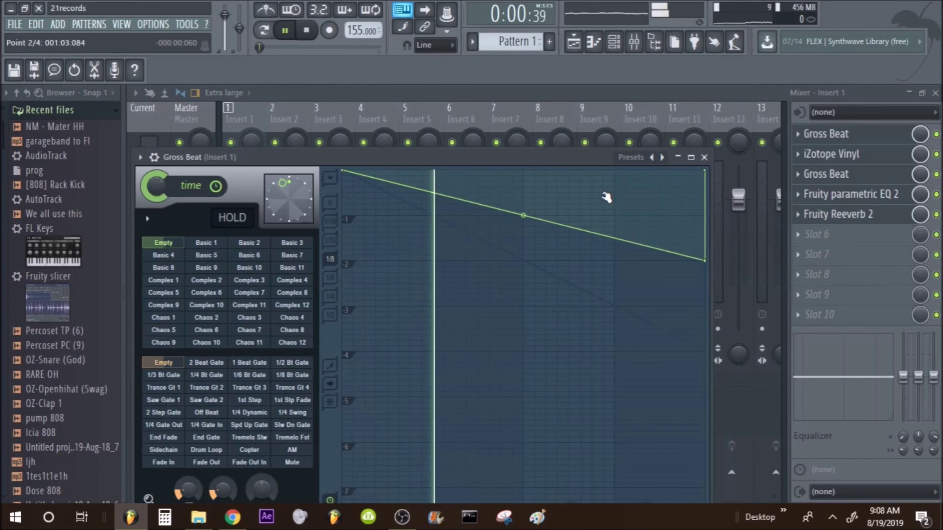
{"action": "left_click_drag", "start_coordinate": [606, 197], "coordinate": [616, 153]}
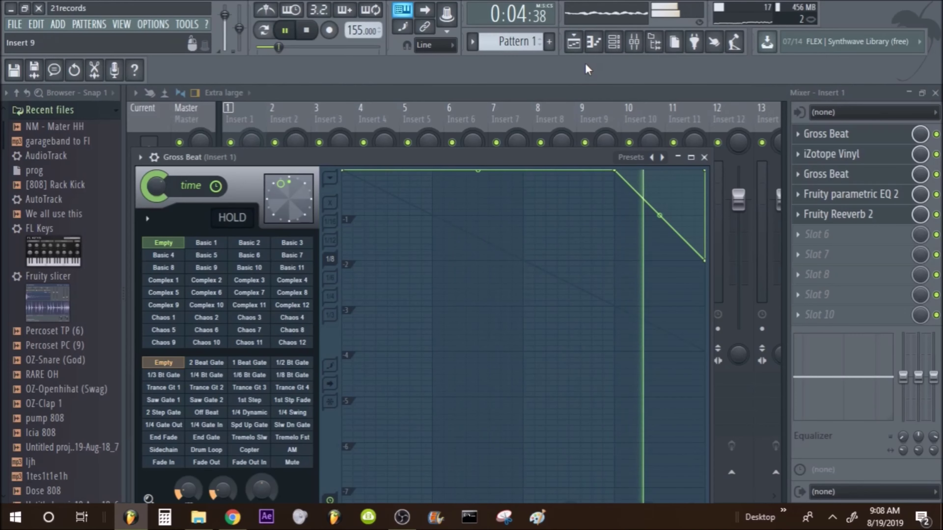
Add the OZ-Snare (God) sample as a channel and place C5 snare hits in its piano roll.
{"action": "left_click", "coordinate": [574, 44]}
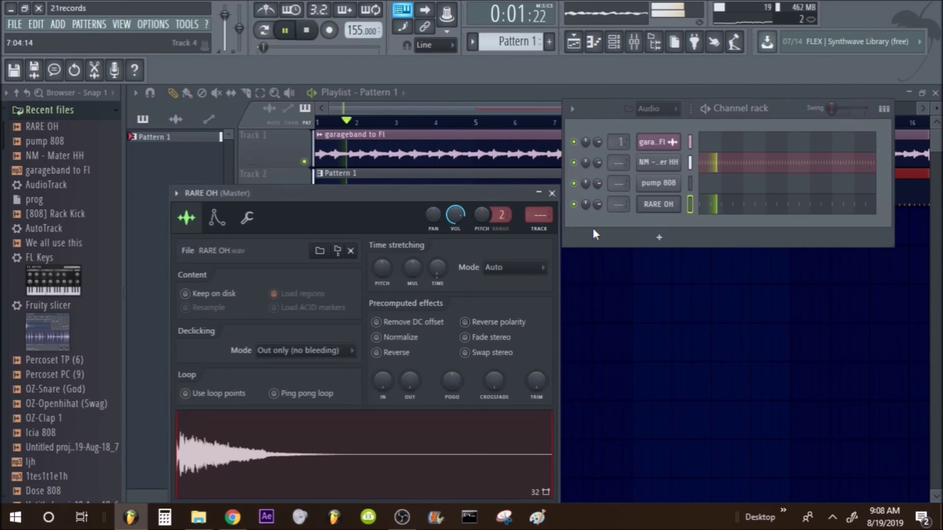
{"action": "left_click_drag", "start_coordinate": [61, 389], "coordinate": [70, 400]}
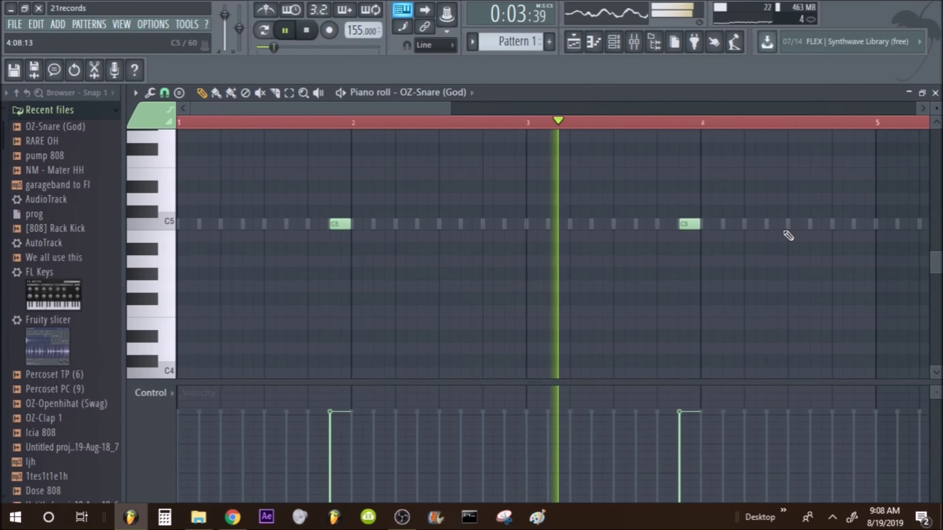
{"action": "left_click", "coordinate": [608, 223]}
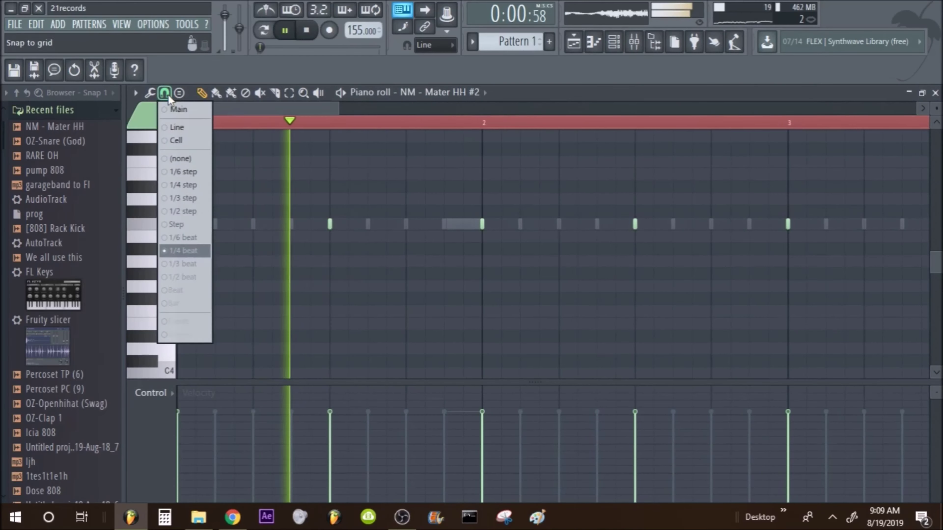
Set the piano roll snap to 1/3 step and add shortened C5 accent notes to NM - Mater HH #2.
{"action": "left_click", "coordinate": [182, 201]}
{"action": "left_click", "coordinate": [271, 224]}
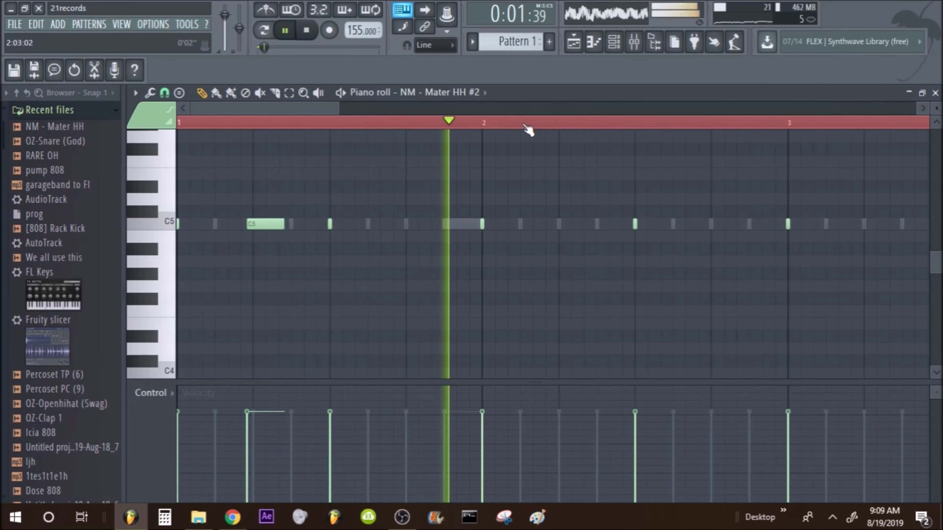
{"action": "scroll", "coordinate": [531, 128], "scroll_direction": "up", "scroll_amount": 3}
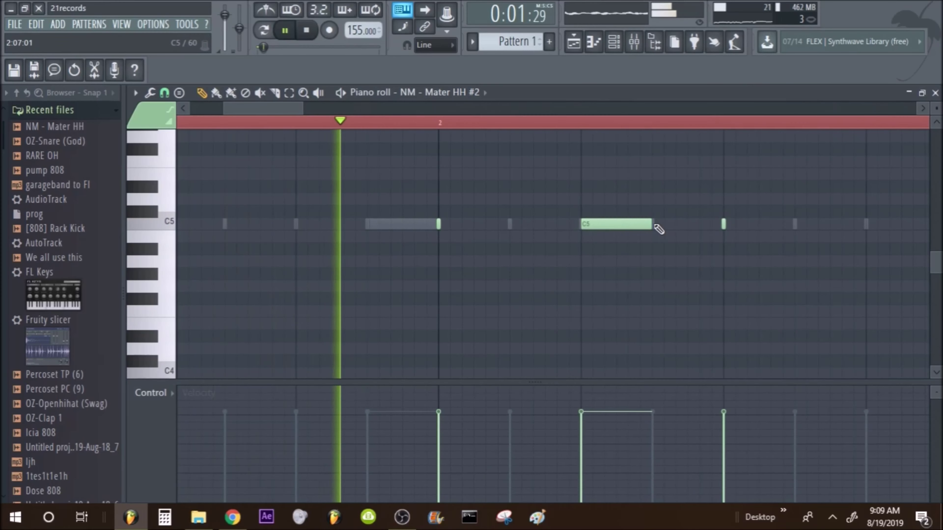
{"action": "left_click_drag", "start_coordinate": [650, 224], "coordinate": [591, 228]}
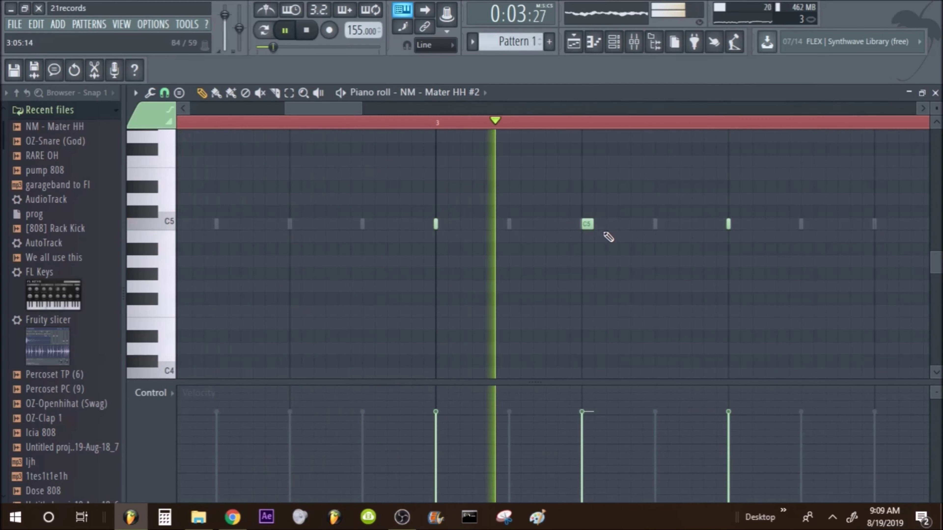
Place a C5 clap in the middle of each of bars 2 to 8 in OZ-Clap 1's piano roll.
{"action": "scroll", "coordinate": [691, 153], "scroll_direction": "down", "scroll_amount": 4}
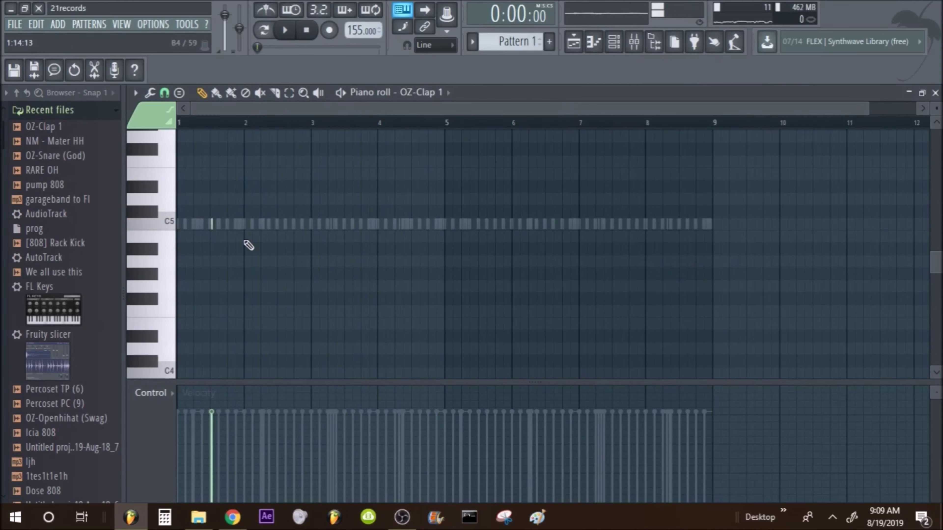
{"action": "key", "text": "space"}
{"action": "left_click", "coordinate": [278, 224]}
{"action": "left_click", "coordinate": [345, 225]}
{"action": "left_click", "coordinate": [412, 224]}
{"action": "left_click", "coordinate": [479, 225]}
{"action": "left_click", "coordinate": [545, 224]}
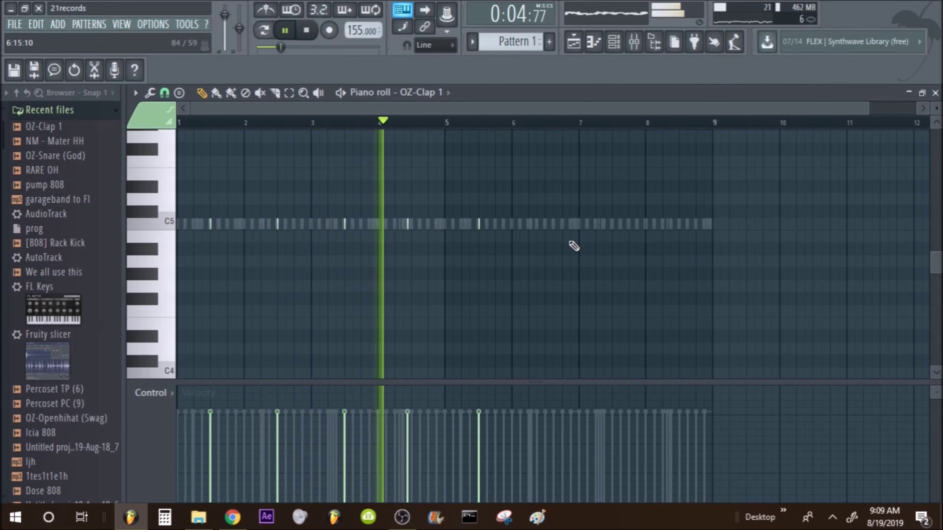
{"action": "left_click", "coordinate": [612, 225]}
{"action": "left_click", "coordinate": [679, 225]}
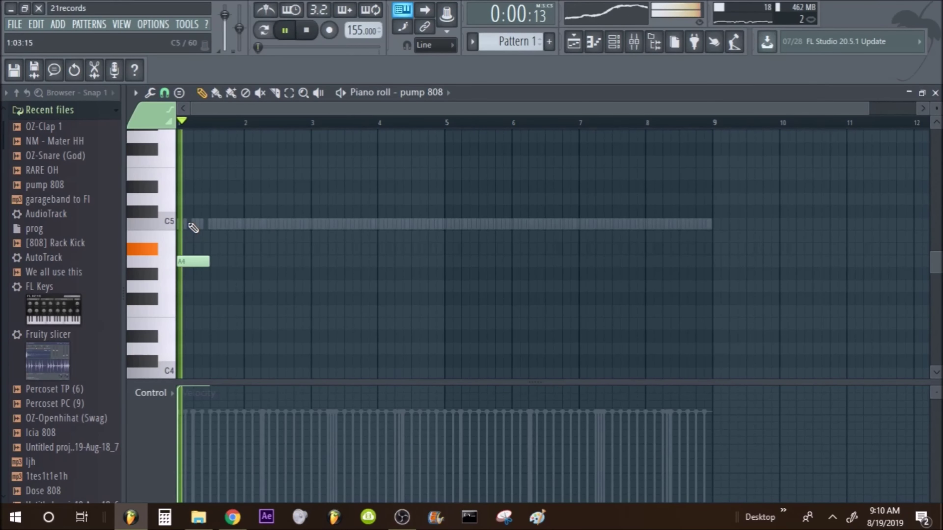
Add two A5 notes to pump 808, one late in bar 1 and one early in bar 2, during playback.
{"action": "key", "text": "space"}
{"action": "scroll", "coordinate": [278, 204], "scroll_direction": "up", "scroll_amount": 4}
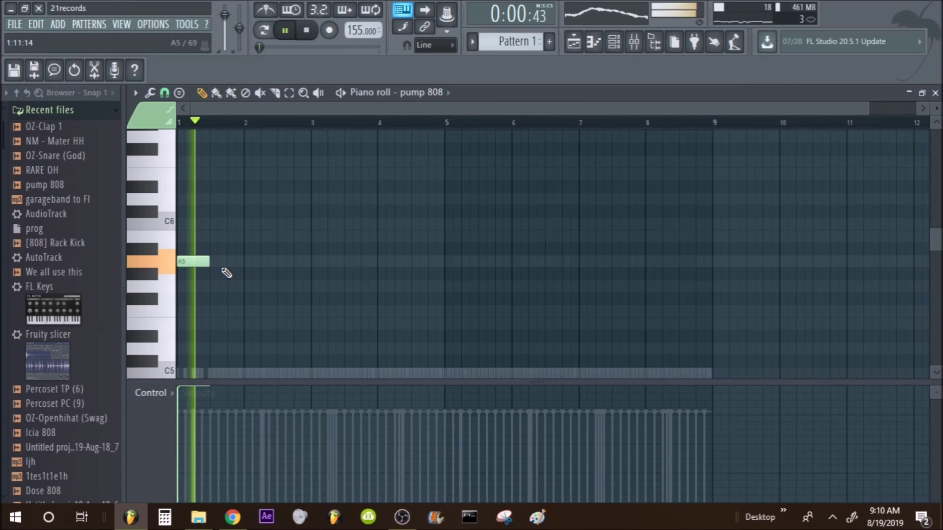
{"action": "left_click", "coordinate": [232, 261]}
{"action": "left_click", "coordinate": [267, 260]}
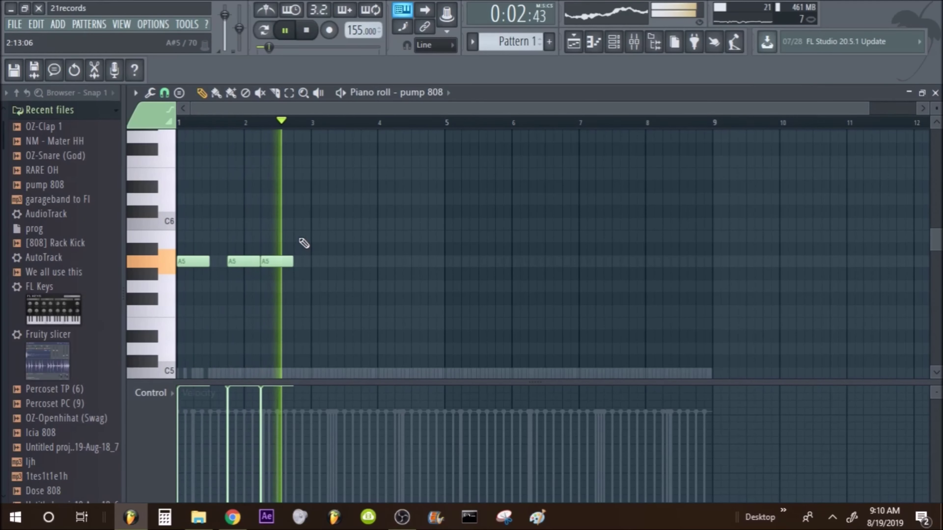
Add two shortened back-to-back A5 notes in bar 3 of the pump 808 line and audition them.
{"action": "key", "text": "space"}
{"action": "scroll", "coordinate": [330, 114], "scroll_direction": "up", "scroll_amount": 3}
{"action": "key", "text": "space"}
{"action": "left_click", "coordinate": [430, 261]}
{"action": "left_click_drag", "start_coordinate": [487, 262], "coordinate": [473, 262]}
{"action": "left_click", "coordinate": [478, 261]}
{"action": "key", "text": "space"}
{"action": "key", "text": "space"}
Add three A4 notes from the end of bar 3 through bar 4 of the pump 808 line, adjusting their lengths.
{"action": "left_click_drag", "start_coordinate": [530, 261], "coordinate": [520, 299]}
{"action": "left_click", "coordinate": [593, 299]}
{"action": "left_click", "coordinate": [639, 300]}
{"action": "left_click_drag", "start_coordinate": [635, 303], "coordinate": [627, 302]}
Duplicate the four-bar pump 808 phrase into bars 5 to 8 and play it back.
{"action": "key", "text": "ctrl+b"}
{"action": "key", "text": "F6"}
{"action": "left_click", "coordinate": [658, 204]}
{"action": "left_click", "coordinate": [919, 162]}
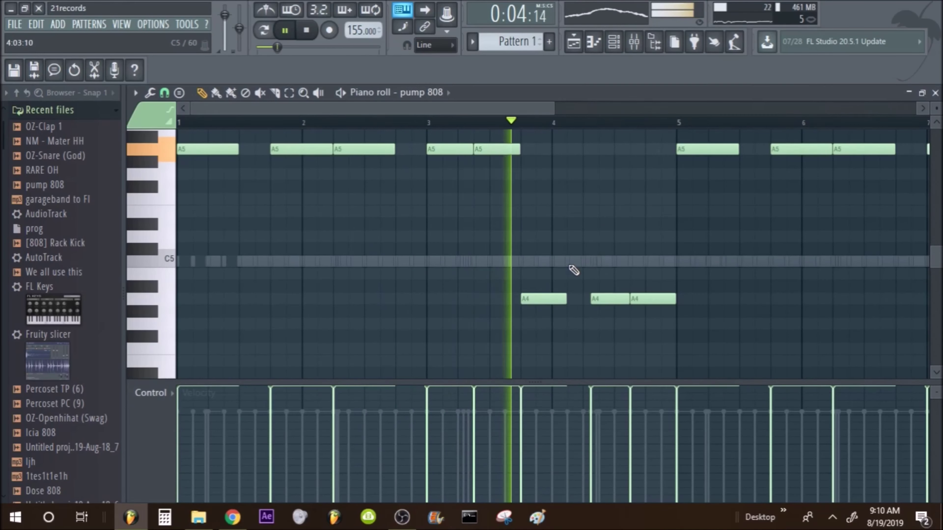
{"action": "key", "text": "space"}
{"action": "key", "text": "space"}
Rework the closing pump 808 notes in bar 8, raising the middle note to A5 and shortening the last A4 note.
{"action": "left_click", "coordinate": [599, 259]}
{"action": "left_click_drag", "start_coordinate": [604, 299], "coordinate": [628, 300]}
{"action": "right_click", "coordinate": [603, 261]}
{"action": "scroll", "coordinate": [697, 124], "scroll_direction": "down", "scroll_amount": 3}
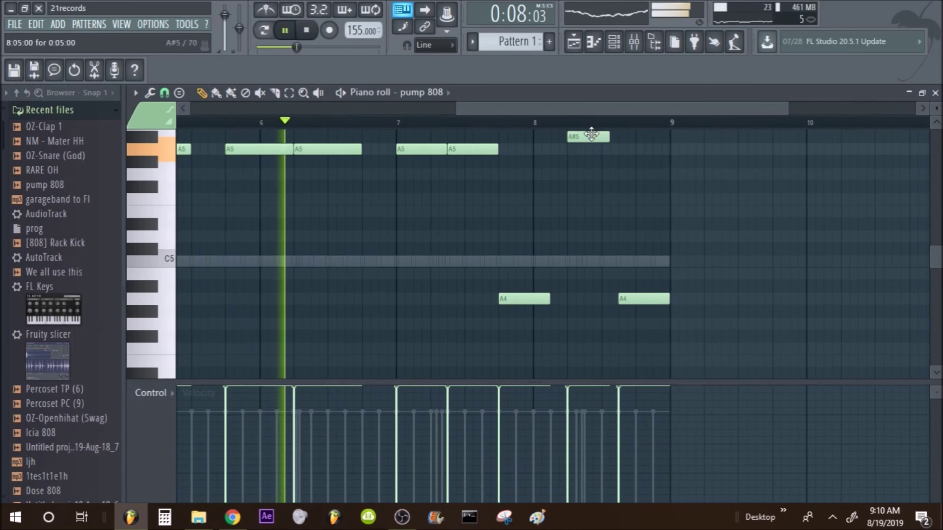
{"action": "left_click", "coordinate": [614, 42]}
{"action": "key", "text": "F6"}
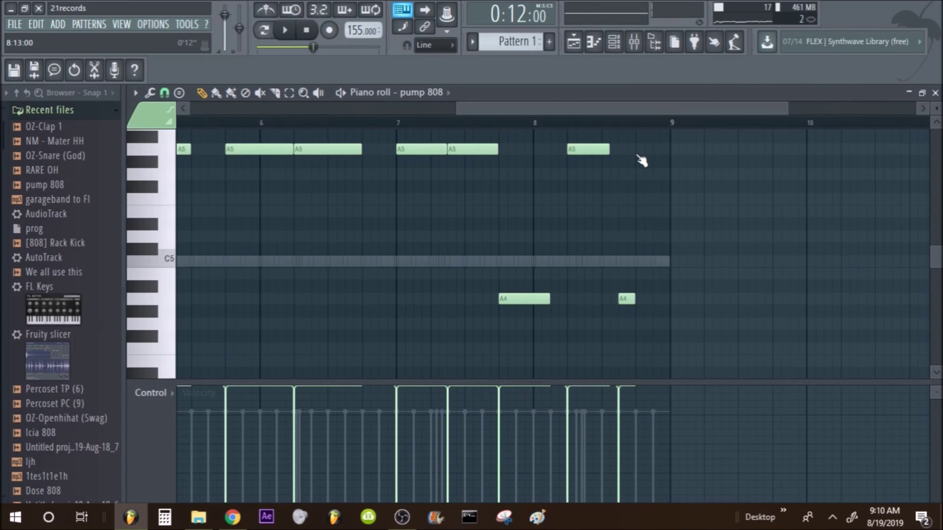
Add an A5 note at the end of bar 8 in pump 808, extend it to bar 9 and audition it.
{"action": "left_click", "coordinate": [640, 151]}
{"action": "left_click_drag", "start_coordinate": [652, 151], "coordinate": [671, 153]}
{"action": "key", "text": "space"}
{"action": "key", "text": "space"}
Duplicate the pump 808 channel together with its notes to double the bass.
{"action": "left_click", "coordinate": [612, 43]}
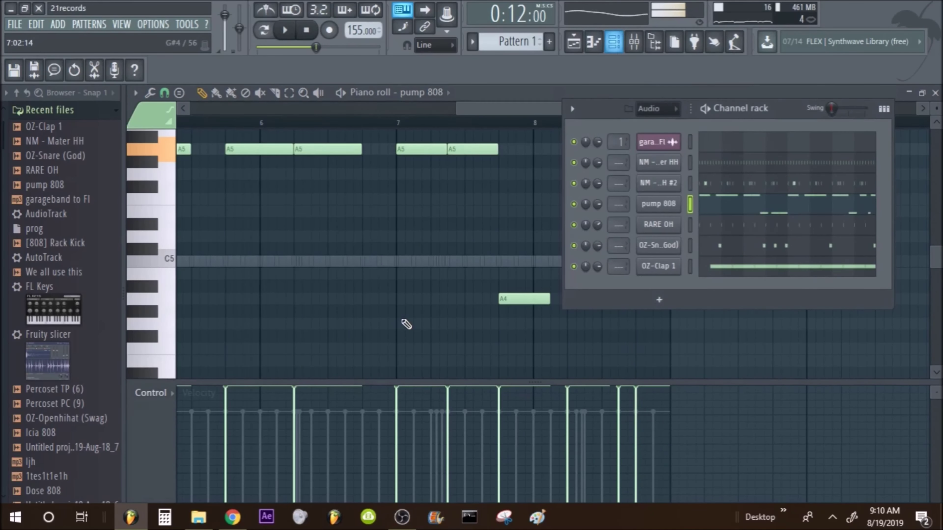
{"action": "left_click_drag", "start_coordinate": [781, 245], "coordinate": [659, 215]}
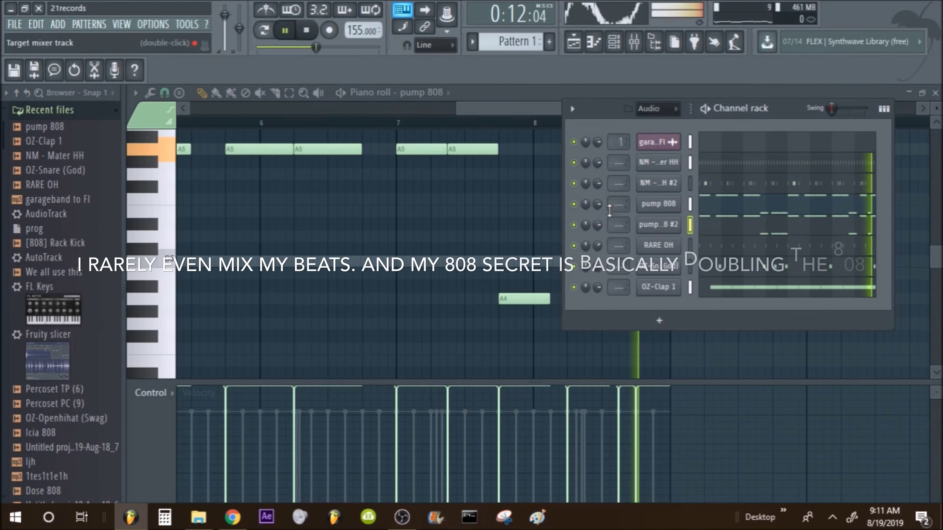
Mute the melody on playlist Track 1 and start playback of the drums and 808s.
{"action": "left_click", "coordinate": [578, 45]}
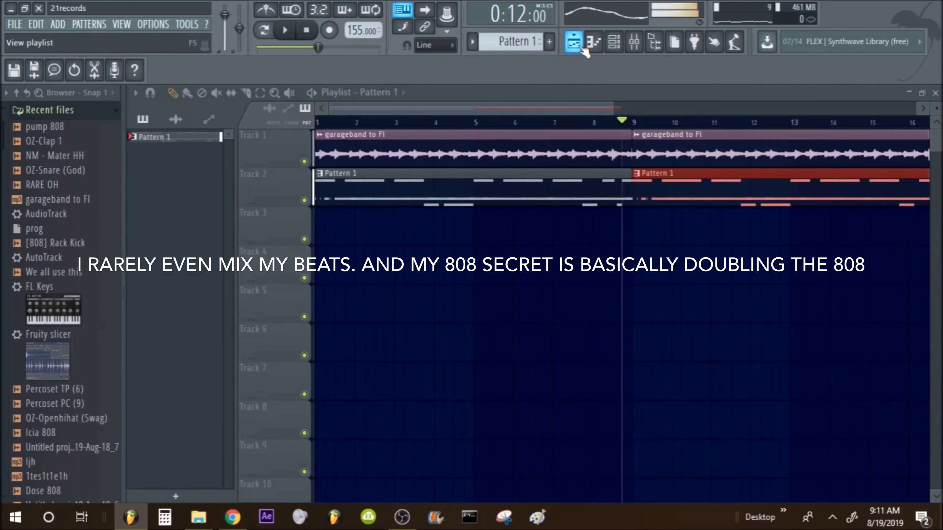
{"action": "left_click", "coordinate": [304, 161]}
{"action": "key", "text": "space"}
Adjust pump 808 #2's sample fade-out, volume envelope release and volume multiplier in its channel settings.
{"action": "left_click", "coordinate": [614, 43]}
{"action": "left_click", "coordinate": [672, 227]}
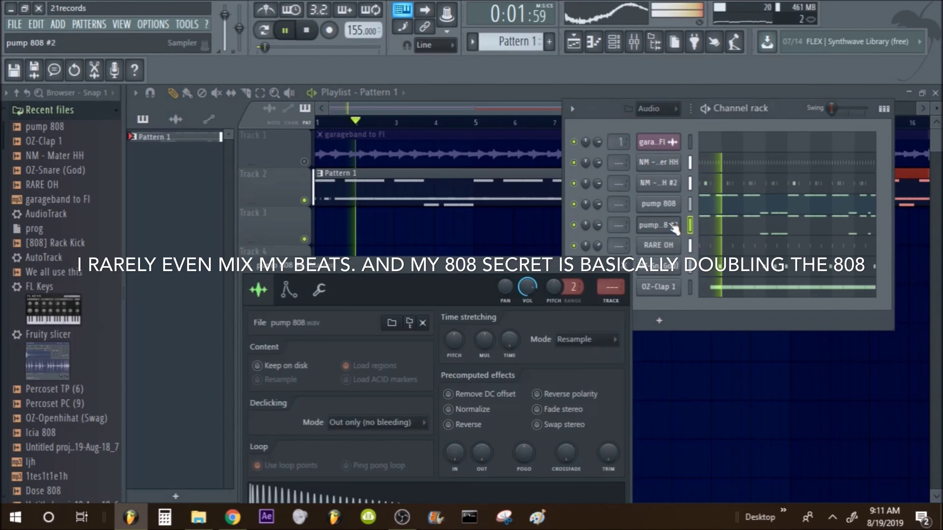
{"action": "left_click_drag", "start_coordinate": [413, 265], "coordinate": [417, 139]}
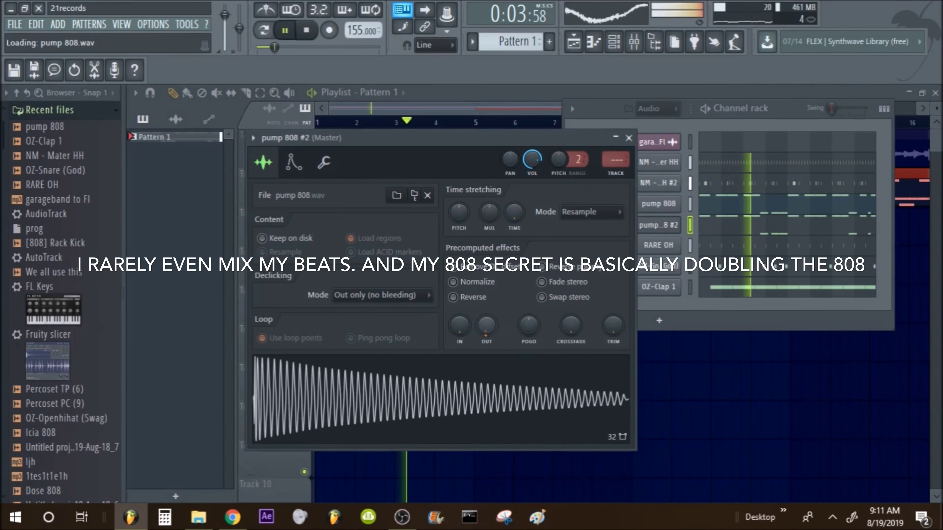
{"action": "left_click", "coordinate": [303, 167]}
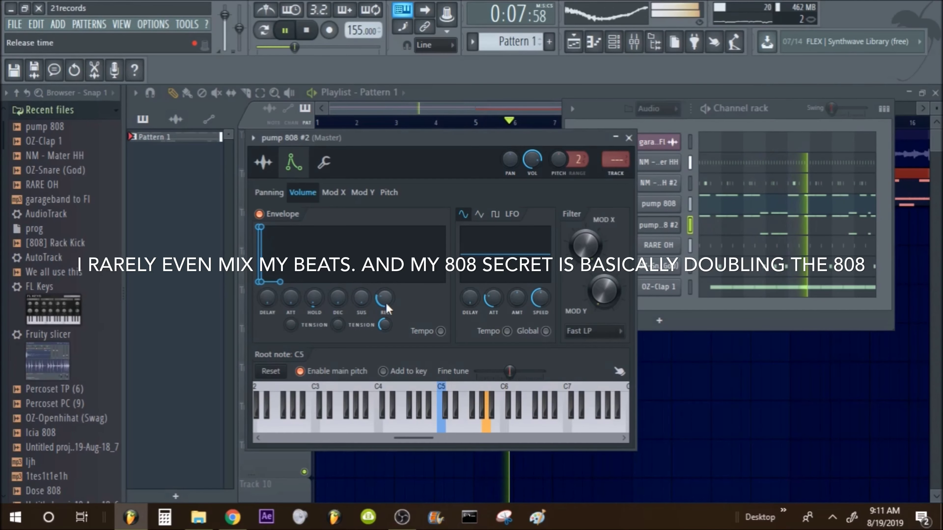
{"action": "left_click", "coordinate": [323, 162]}
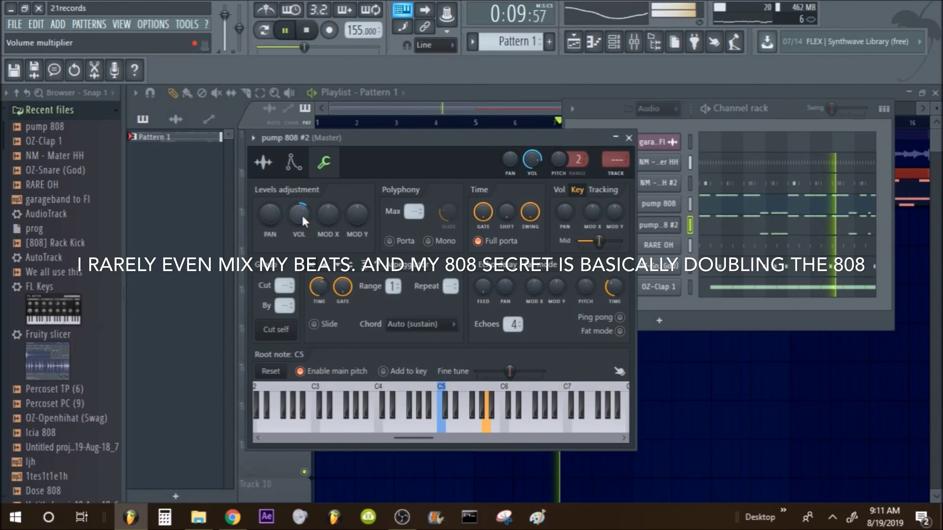
{"action": "left_click", "coordinate": [629, 138]}
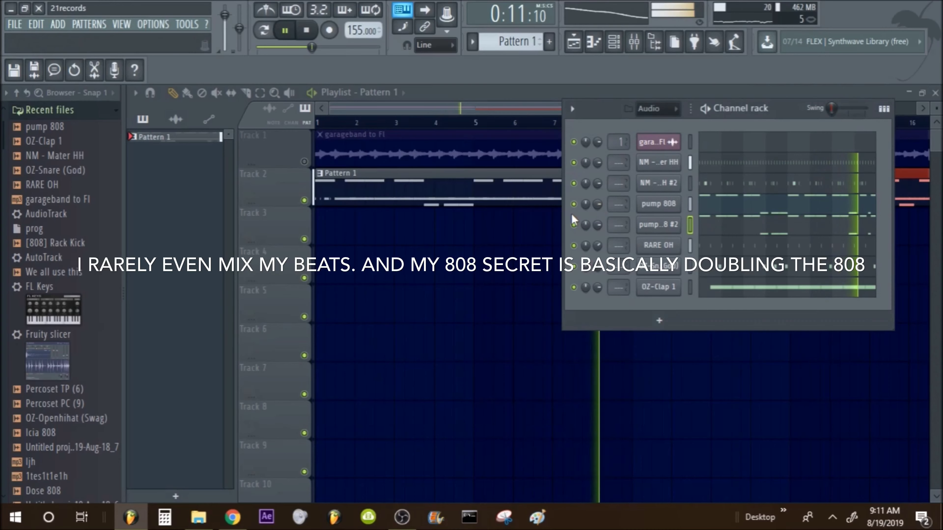
Reduce the volume envelope's release on pump 808 #2 to its minimum and close the channel settings.
{"action": "left_click", "coordinate": [652, 227]}
{"action": "left_click", "coordinate": [295, 168]}
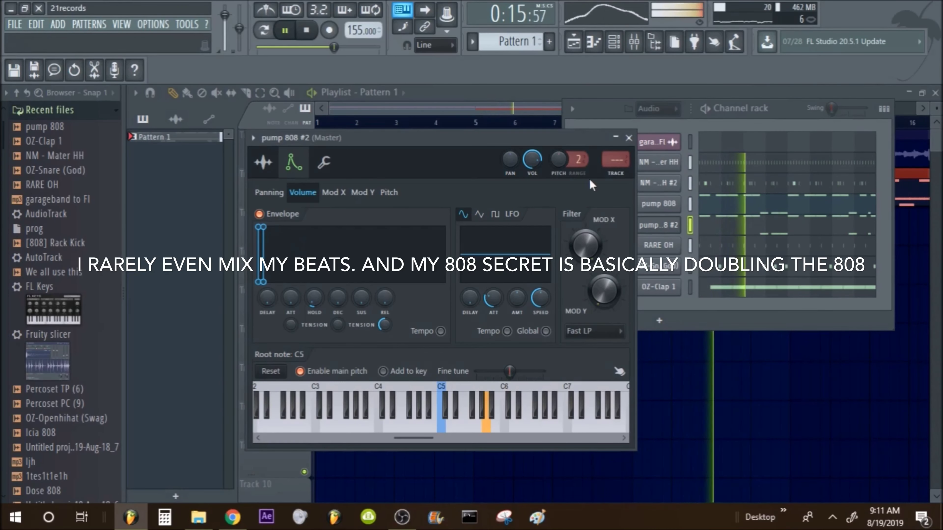
{"action": "left_click", "coordinate": [628, 138]}
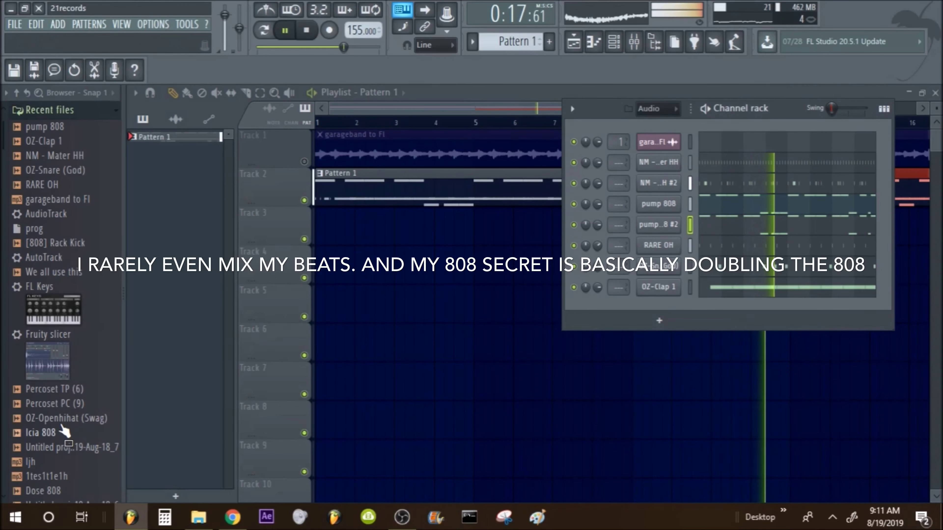
Add the [808] Rack Kick sample from the recent files to the channel rack as a new channel below OZ-Clap 1.
{"action": "scroll", "coordinate": [62, 327], "scroll_direction": "down", "scroll_amount": 10}
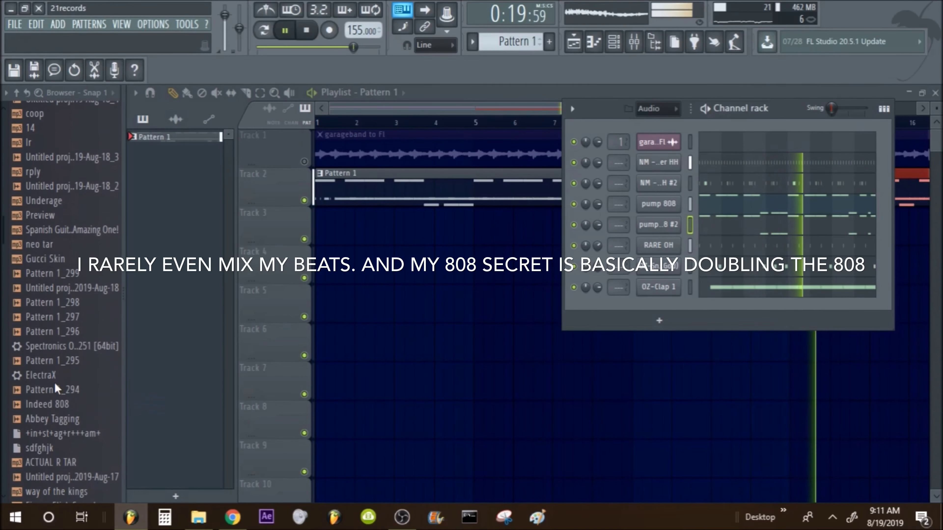
{"action": "scroll", "coordinate": [54, 383], "scroll_direction": "down", "scroll_amount": 4}
{"action": "scroll", "coordinate": [80, 336], "scroll_direction": "up", "scroll_amount": 15}
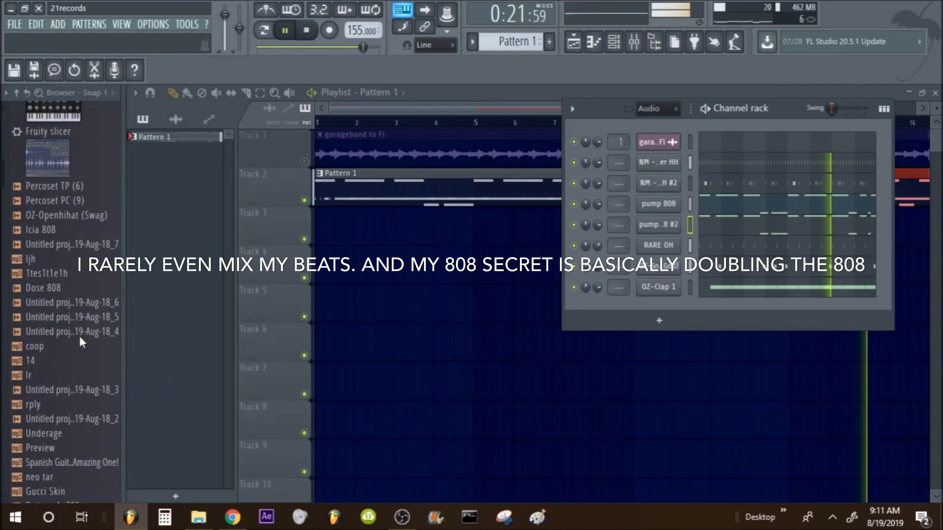
{"action": "left_click_drag", "start_coordinate": [64, 281], "coordinate": [686, 327]}
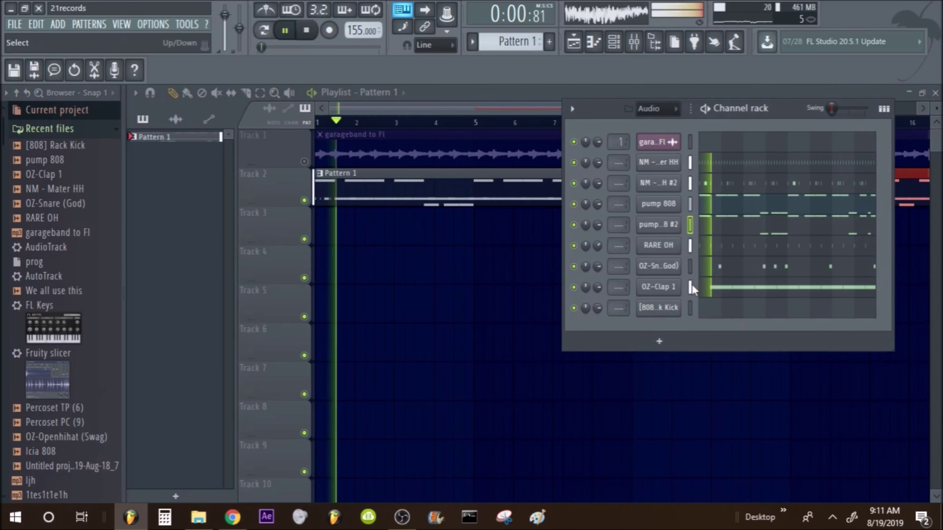
Copy the notes of pump 808 #2 into the [808] Rack Kick channel.
{"action": "left_click", "coordinate": [689, 225]}
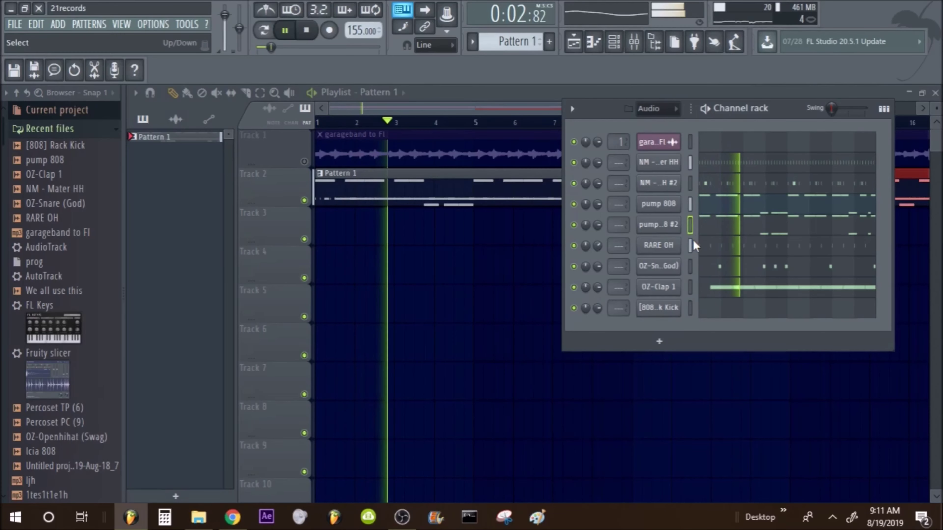
{"action": "key", "text": "ctrl+c"}
{"action": "left_click", "coordinate": [689, 308]}
{"action": "key", "text": "ctrl+v"}
Select the A5 notes of [808] Rack Kick in the piano roll and move them down to C5.
{"action": "key", "text": "space"}
{"action": "left_click", "coordinate": [739, 309]}
{"action": "key", "text": "space"}
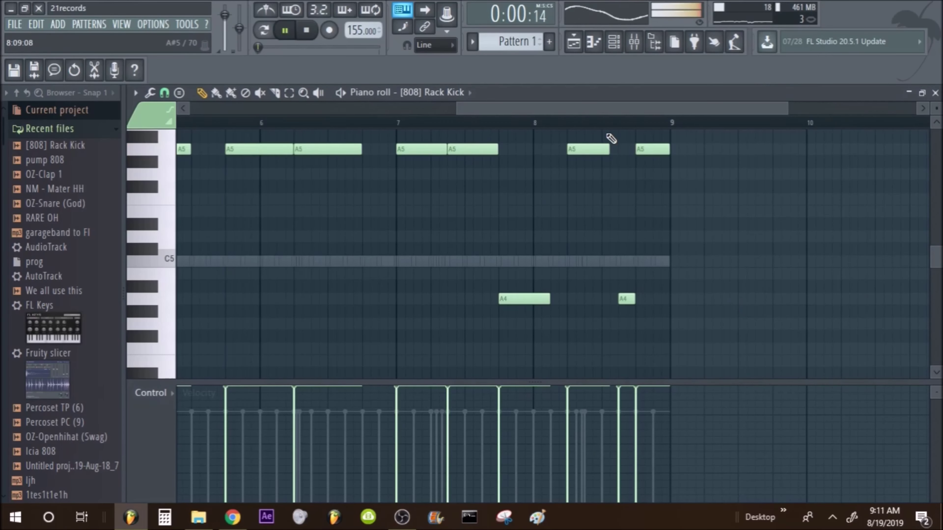
{"action": "scroll", "coordinate": [612, 134], "scroll_direction": "up", "scroll_amount": 1}
{"action": "scroll", "coordinate": [627, 139], "scroll_direction": "down", "scroll_amount": 6}
{"action": "scroll", "coordinate": [661, 178], "scroll_direction": "up", "scroll_amount": 4}
{"action": "left_click_drag", "start_coordinate": [748, 243], "coordinate": [167, 294]}
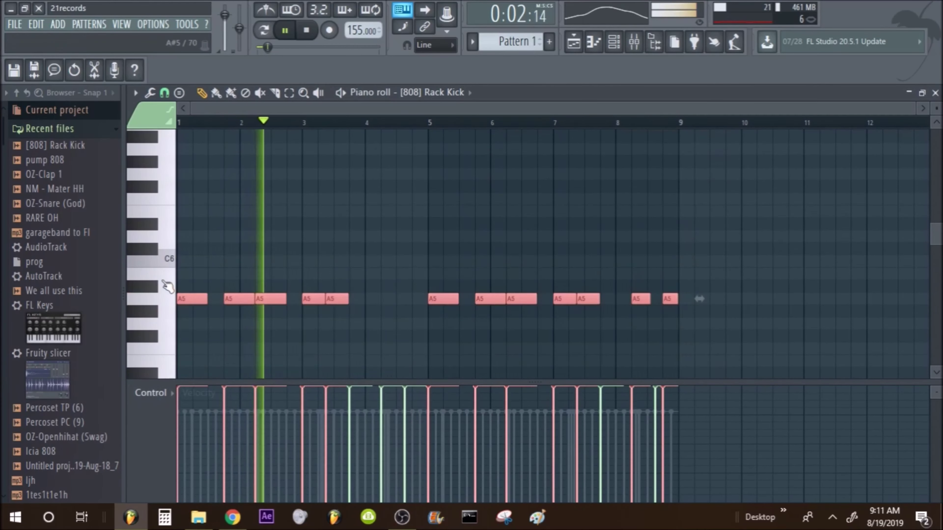
{"action": "scroll", "coordinate": [206, 230], "scroll_direction": "down", "scroll_amount": 3}
{"action": "key", "text": "space"}
{"action": "left_click_drag", "start_coordinate": [238, 188], "coordinate": [237, 299]}
Raise the A4 notes of [808] Rack Kick to C5 so that the whole kick line plays one pitch.
{"action": "right_click", "coordinate": [314, 208]}
{"action": "left_click_drag", "start_coordinate": [393, 337], "coordinate": [394, 299]}
{"action": "left_click_drag", "start_coordinate": [605, 337], "coordinate": [602, 295]}
{"action": "left_click_drag", "start_coordinate": [723, 242], "coordinate": [167, 276]}
{"action": "key", "text": "space"}
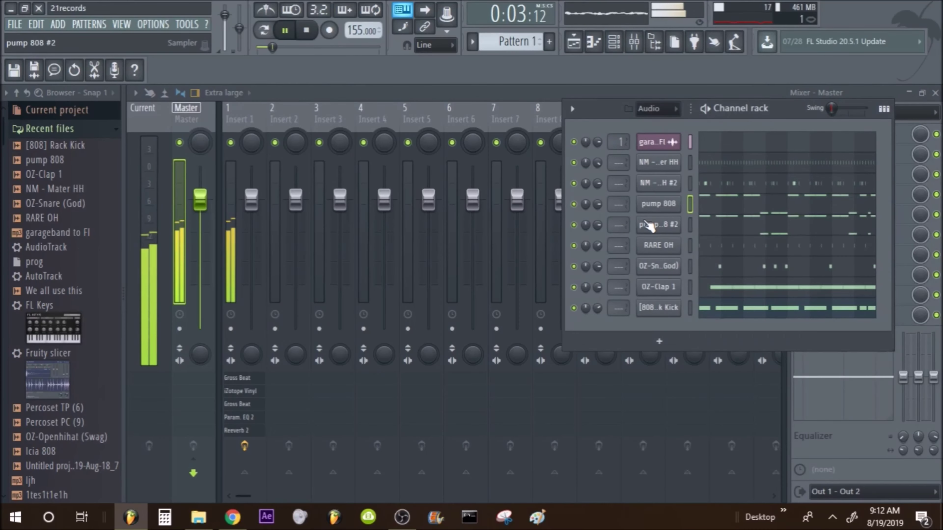
{"action": "right_click", "coordinate": [648, 224]}
{"action": "left_click", "coordinate": [734, 301]}
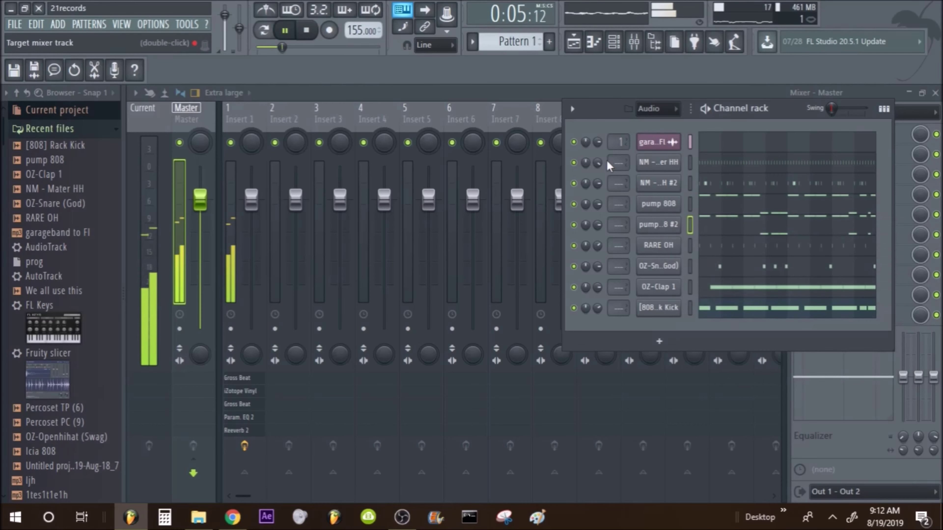
{"action": "left_click", "coordinate": [585, 52]}
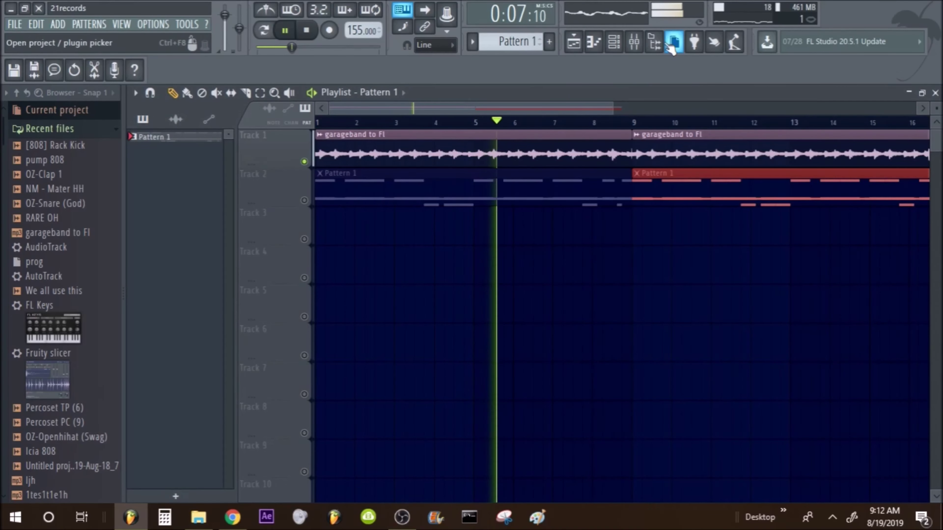
Free effect slot 4 on mixer Insert 1 by shifting Fruity parametric EQ 2 and Fruity Reeverb 2 down one slot.
{"action": "left_click", "coordinate": [633, 42]}
{"action": "left_click", "coordinate": [245, 121]}
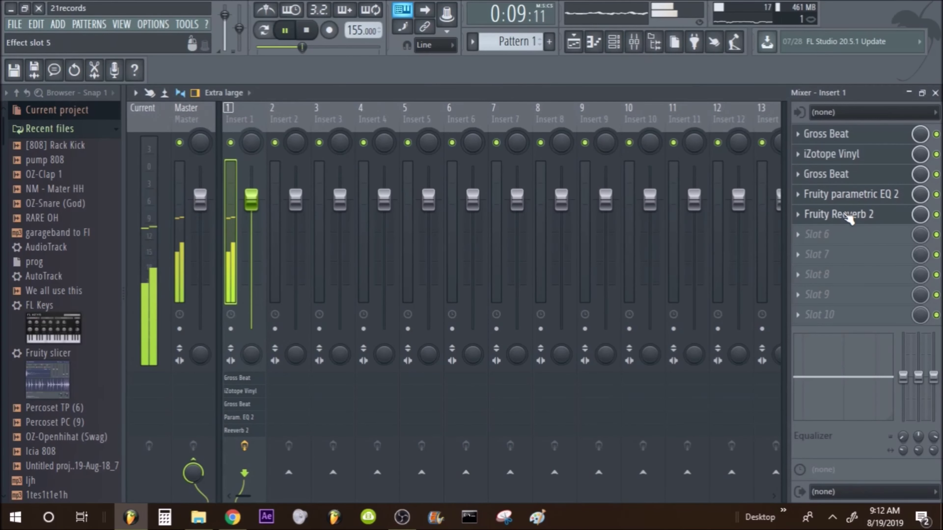
{"action": "left_click_drag", "start_coordinate": [848, 241], "coordinate": [838, 213]}
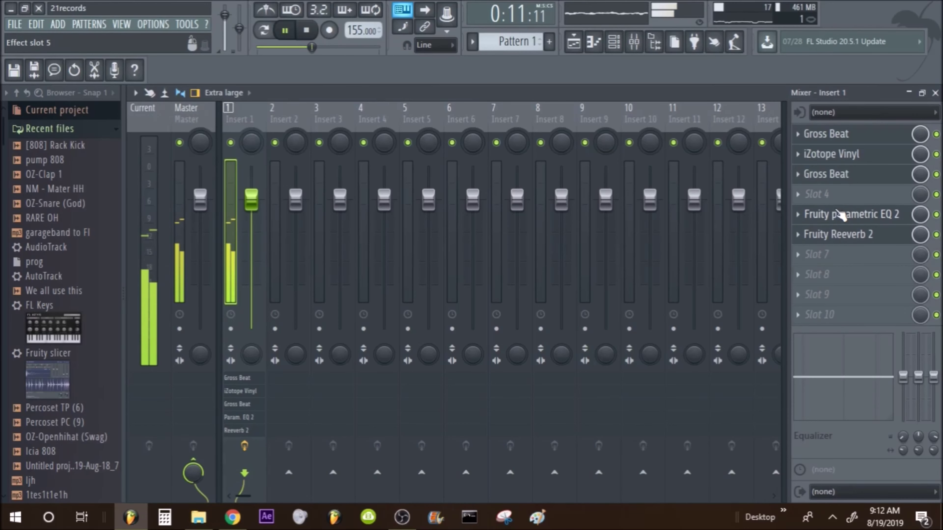
Load another Gross Beat into slot 4 of mixer Insert 1 with the Pitch shifter preset.
{"action": "left_click", "coordinate": [828, 194]}
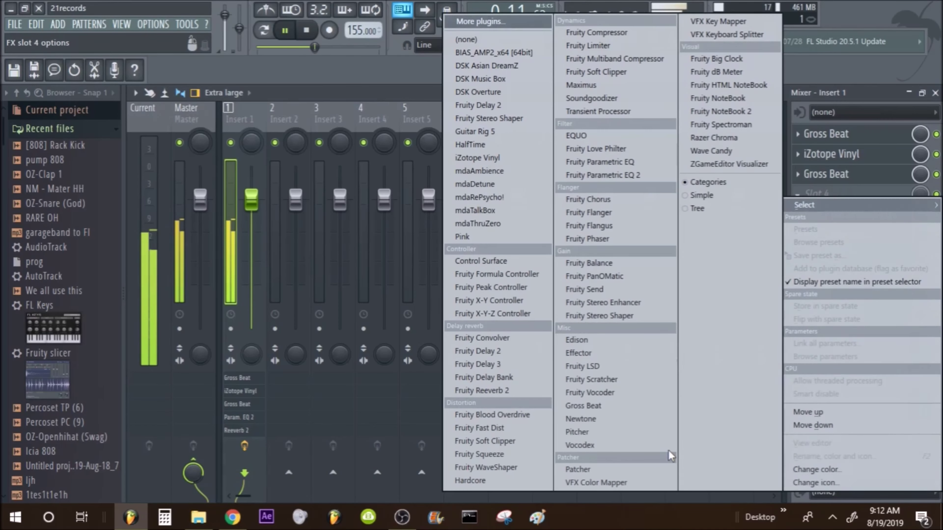
{"action": "left_click", "coordinate": [873, 181]}
{"action": "left_click", "coordinate": [870, 214]}
{"action": "left_click", "coordinate": [860, 150]}
{"action": "left_click", "coordinate": [862, 135]}
{"action": "left_click", "coordinate": [414, 290]}
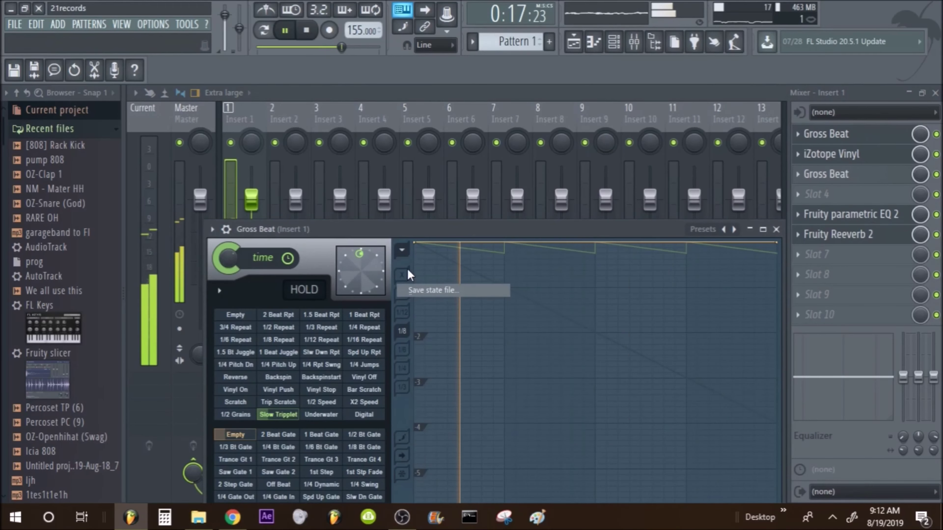
{"action": "left_click", "coordinate": [478, 278]}
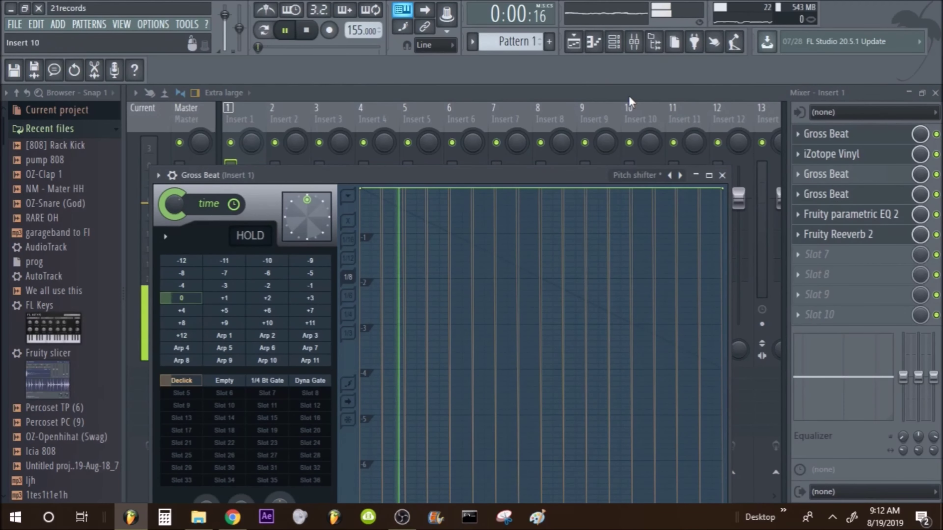
{"action": "left_click", "coordinate": [267, 381]}
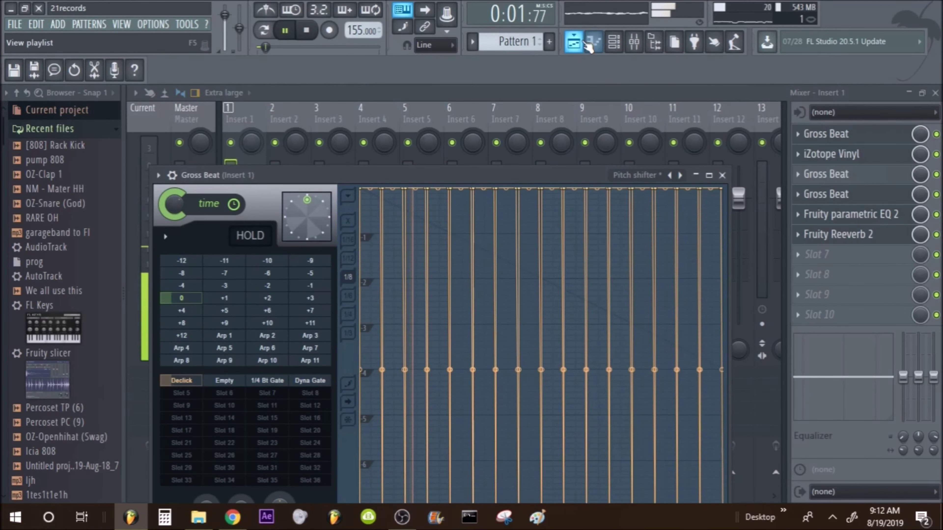
Solo playlist Track 2 to listen to the drums and bass, and turn all the tracks back on.
{"action": "left_click", "coordinate": [573, 41]}
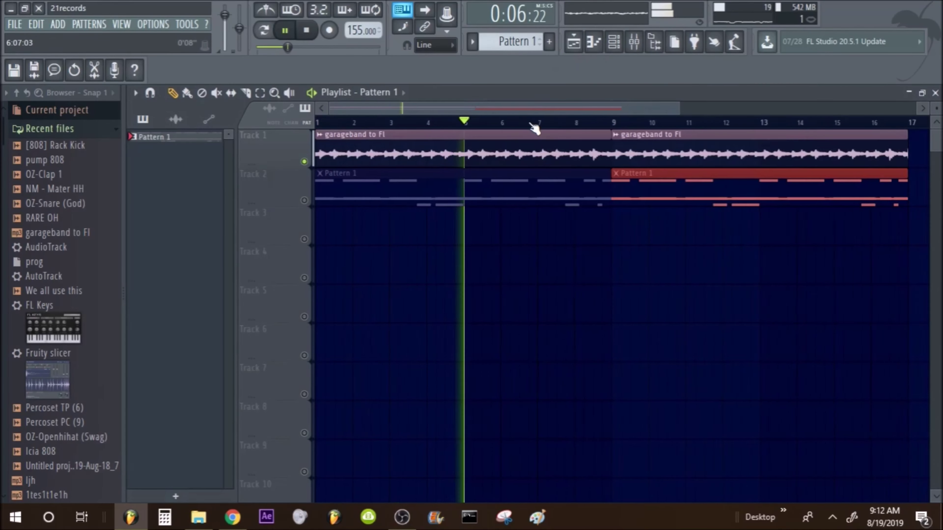
{"action": "scroll", "coordinate": [531, 124], "scroll_direction": "down", "scroll_amount": 2}
{"action": "right_click", "coordinate": [304, 201]}
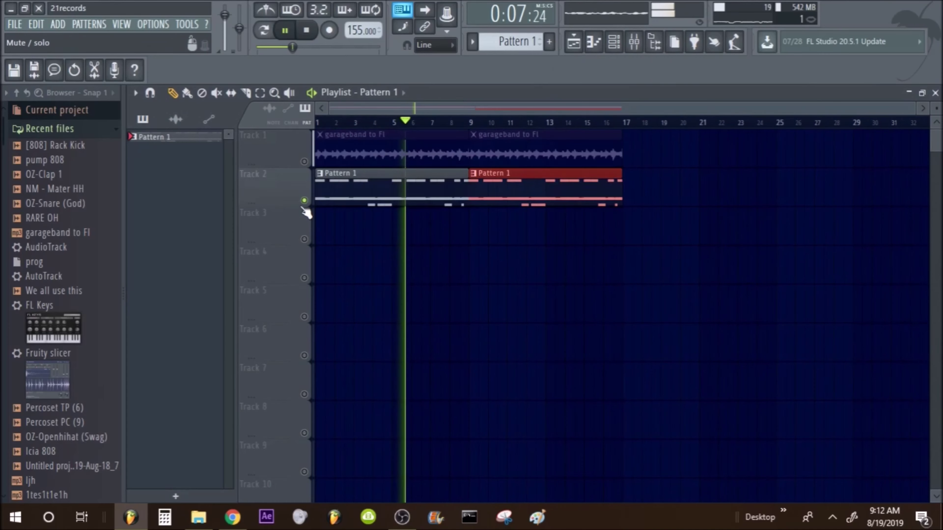
{"action": "right_click", "coordinate": [304, 201]}
Stop playback, delete the first Pattern 1 clip from Track 2 and split Pattern 1 by channel.
{"action": "key", "text": "space"}
{"action": "right_click", "coordinate": [331, 193]}
{"action": "right_click", "coordinate": [197, 137]}
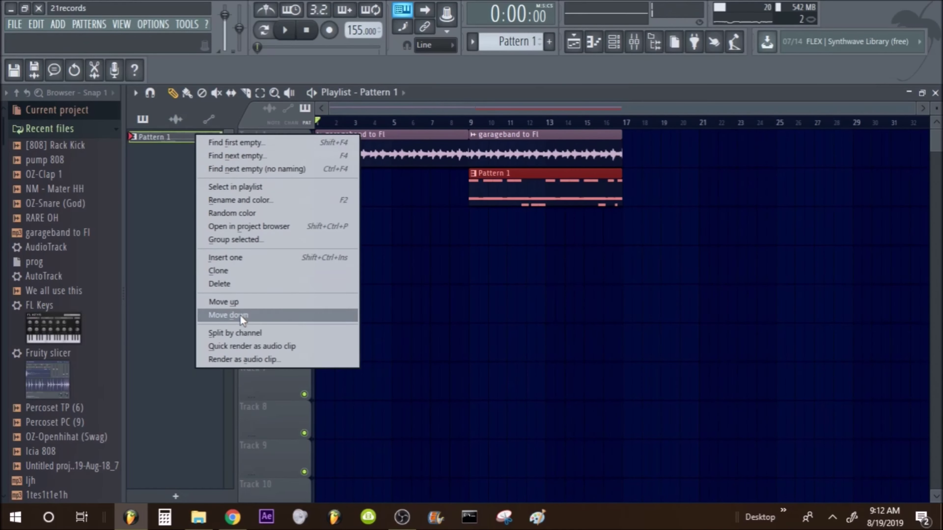
{"action": "left_click", "coordinate": [236, 333]}
View the miscellaneous channel settings of the garageband to Fl clip and return to the playlist.
{"action": "double_click", "coordinate": [402, 155]}
{"action": "left_click", "coordinate": [311, 310]}
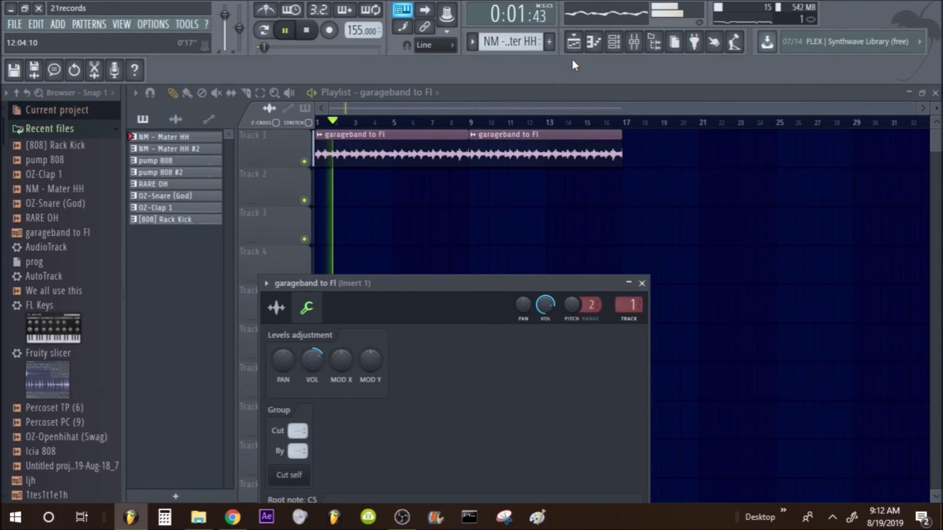
{"action": "left_click", "coordinate": [573, 45]}
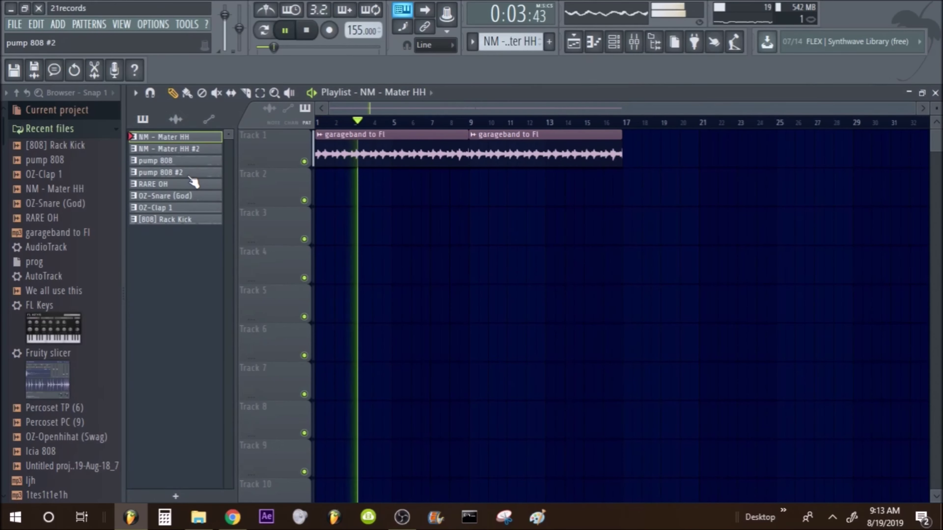
Place the hi-hat, 808, open hat, snare and clap patterns on Tracks 2 to 8 at bar 9 and play from there.
{"action": "left_click_drag", "start_coordinate": [266, 157], "coordinate": [472, 200]}
{"action": "left_click", "coordinate": [182, 161]}
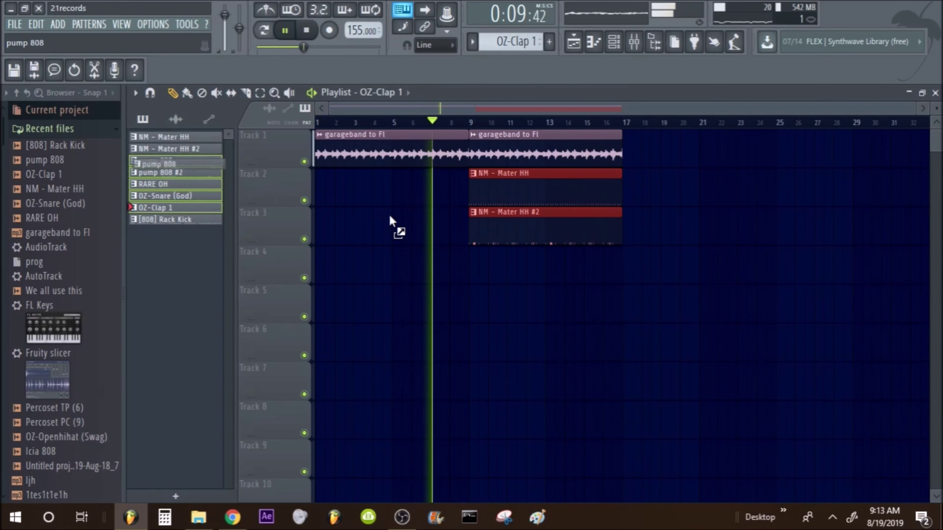
{"action": "left_click_drag", "start_coordinate": [390, 221], "coordinate": [471, 264]}
{"action": "left_click", "coordinate": [471, 122]}
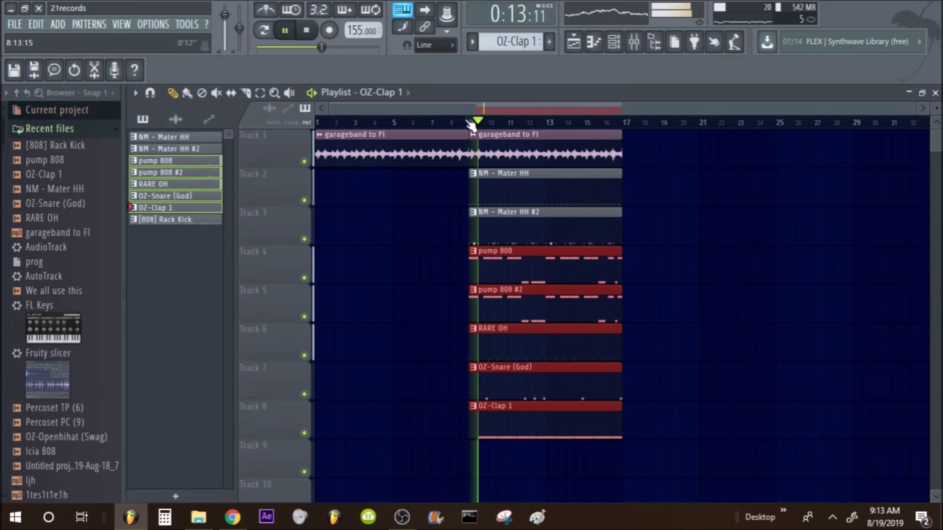
Duplicate the melody and drum clips that start at bar 9 so they repeat from bar 17.
{"action": "left_click_drag", "start_coordinate": [646, 151], "coordinate": [521, 422]}
{"action": "key", "text": "ctrl+b"}
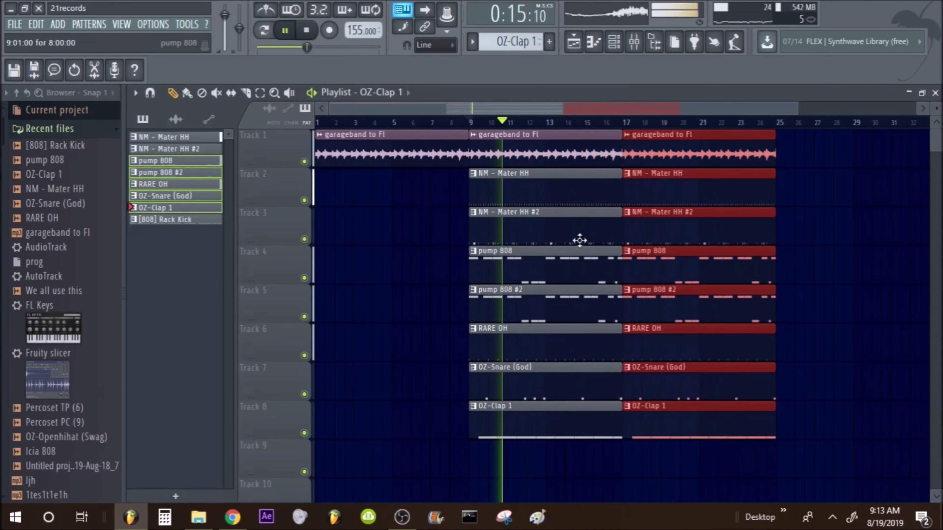
{"action": "scroll", "coordinate": [636, 130], "scroll_direction": "down", "scroll_amount": 2}
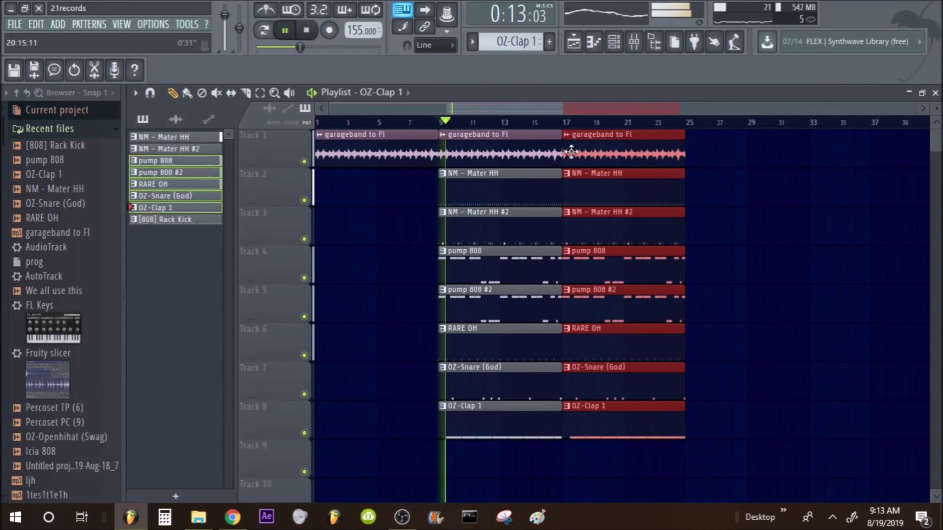
Place the [808] Rack Kick pattern on Track 9 at bar 17 and duplicate the whole bar 17 section to bar 25.
{"action": "left_click_drag", "start_coordinate": [174, 219], "coordinate": [572, 462]}
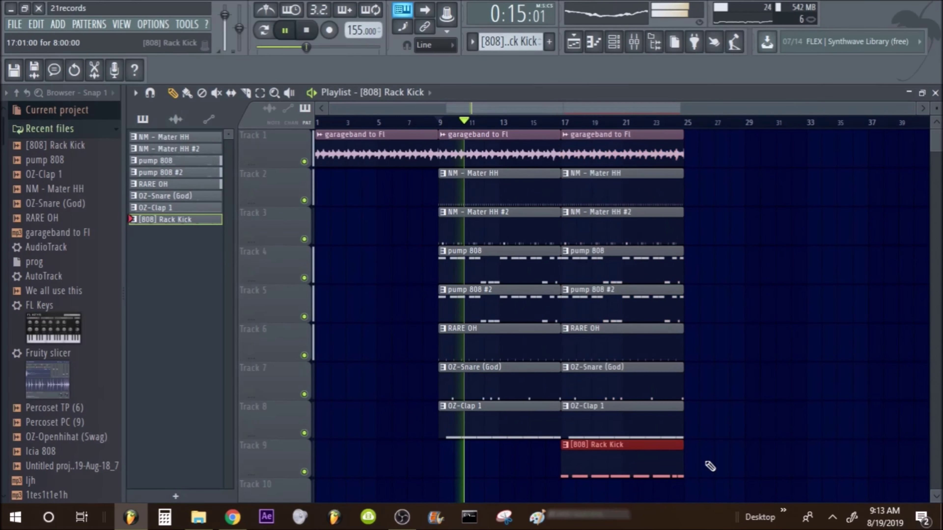
{"action": "left_click_drag", "start_coordinate": [707, 467], "coordinate": [632, 144]}
{"action": "key", "text": "ctrl+b"}
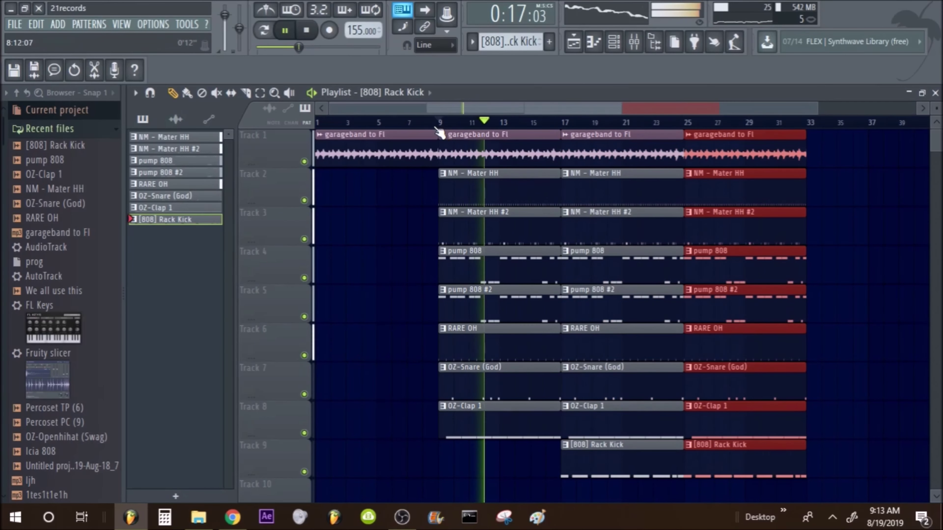
{"action": "scroll", "coordinate": [451, 132], "scroll_direction": "up", "scroll_amount": 2}
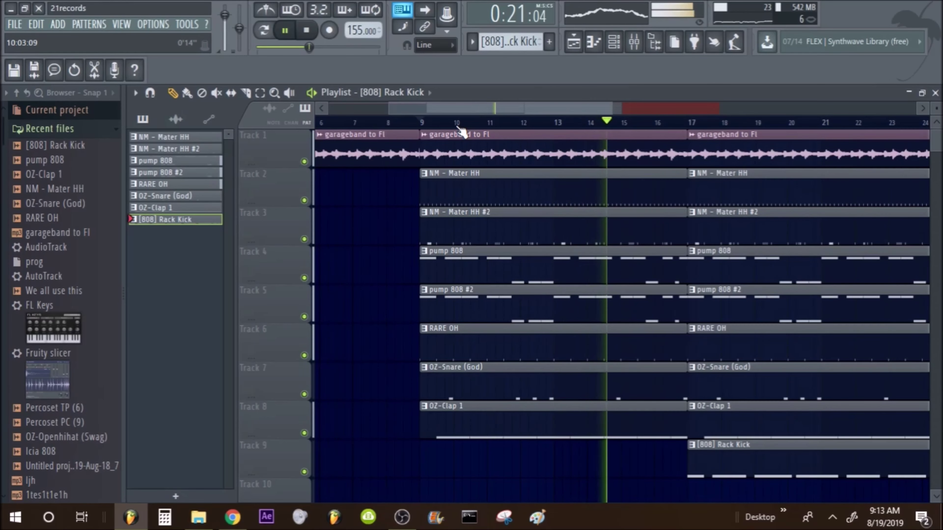
{"action": "scroll", "coordinate": [460, 130], "scroll_direction": "down", "scroll_amount": 2}
Place the Untitled project - 2019-Aug-19 audio clip at bar 1 of Track 4, trim its end to bar 5 and start playback.
{"action": "left_click_drag", "start_coordinate": [850, 255], "coordinate": [929, 207]}
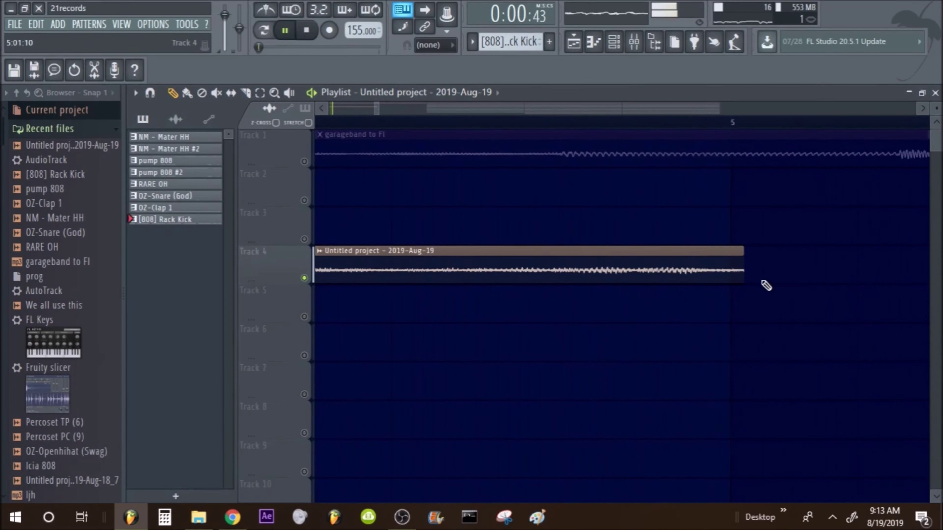
{"action": "left_click_drag", "start_coordinate": [764, 284], "coordinate": [579, 275]}
{"action": "double_click", "coordinate": [394, 276]}
{"action": "left_click", "coordinate": [573, 43]}
{"action": "key", "text": "space"}
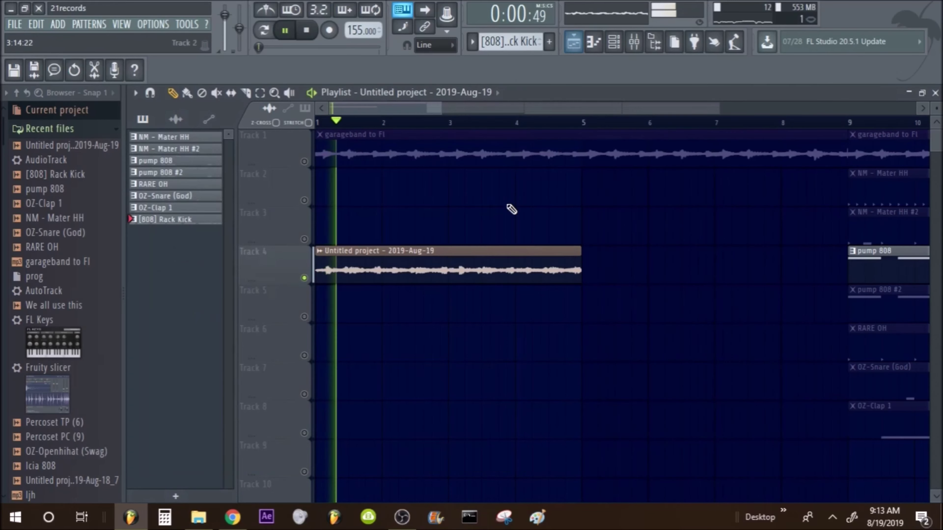
Duplicate the Untitled project - 2019-Aug-19 clip on Track 4 so it repeats from bar 5.
{"action": "scroll", "coordinate": [581, 128], "scroll_direction": "down", "scroll_amount": 5}
{"action": "left_click_drag", "start_coordinate": [423, 275], "coordinate": [396, 275]}
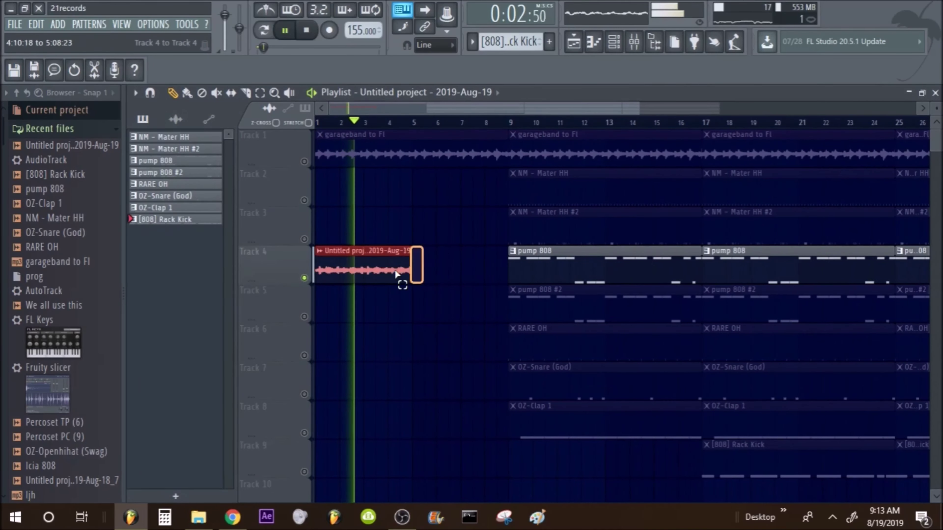
{"action": "key", "text": "ctrl+b"}
Move both Untitled project - 2019-Aug-19 clips down to Track 9 and turn all the playlist tracks back on.
{"action": "left_click_drag", "start_coordinate": [478, 207], "coordinate": [344, 319]}
{"action": "left_click_drag", "start_coordinate": [371, 273], "coordinate": [370, 417]}
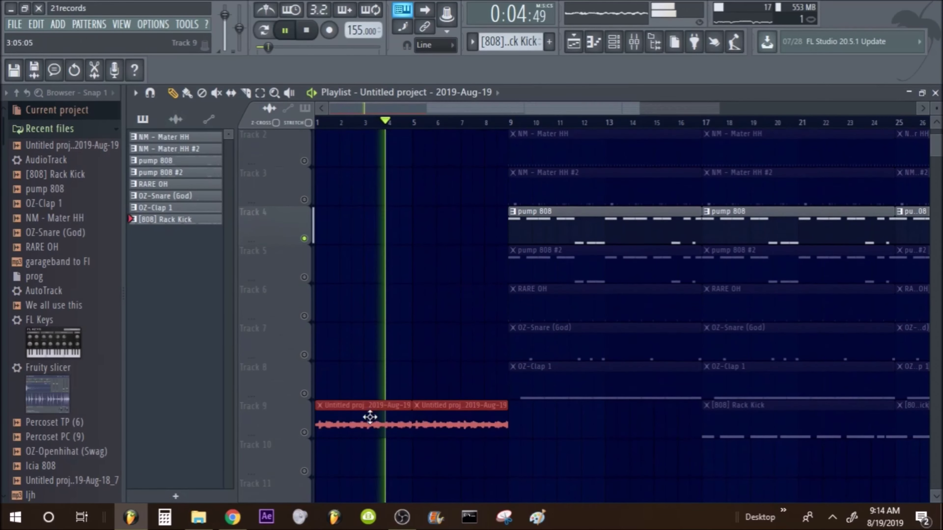
{"action": "right_click", "coordinate": [304, 432]}
{"action": "right_click", "coordinate": [305, 433]}
{"action": "scroll", "coordinate": [341, 410], "scroll_direction": "up", "scroll_amount": 2}
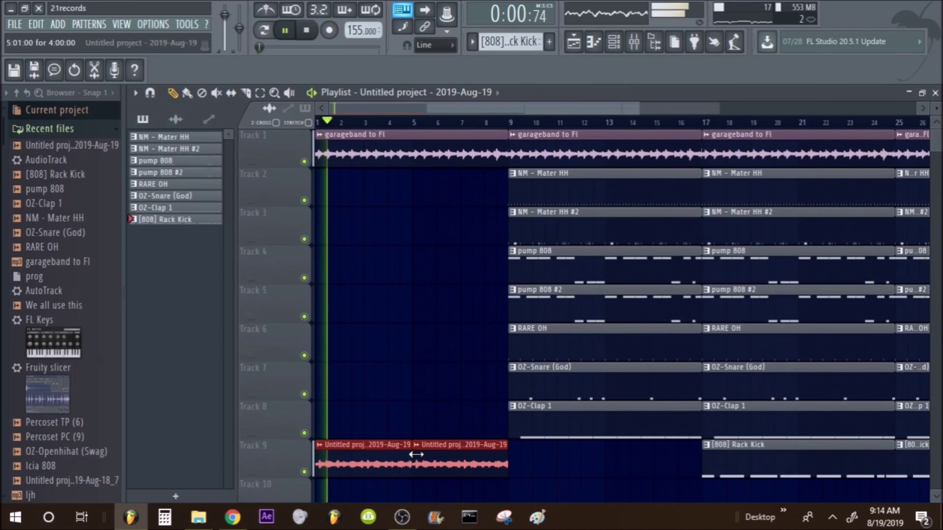
Move both Untitled project - 2019-Aug-19 clips to bar 9 on Track 10, replacing the garageband to Fl clip at that bar.
{"action": "scroll", "coordinate": [554, 322], "scroll_direction": "down", "scroll_amount": 2}
{"action": "left_click_drag", "start_coordinate": [362, 310], "coordinate": [554, 352]}
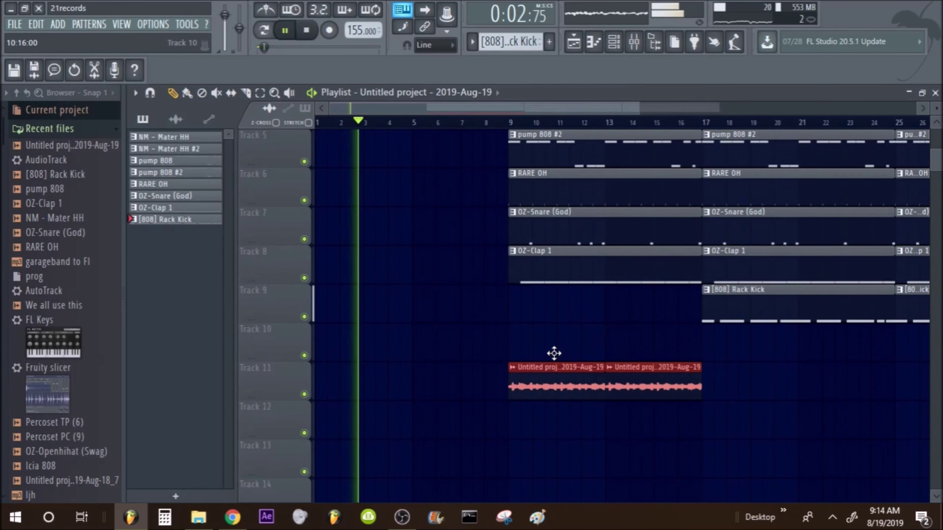
{"action": "scroll", "coordinate": [554, 349], "scroll_direction": "up", "scroll_amount": 2}
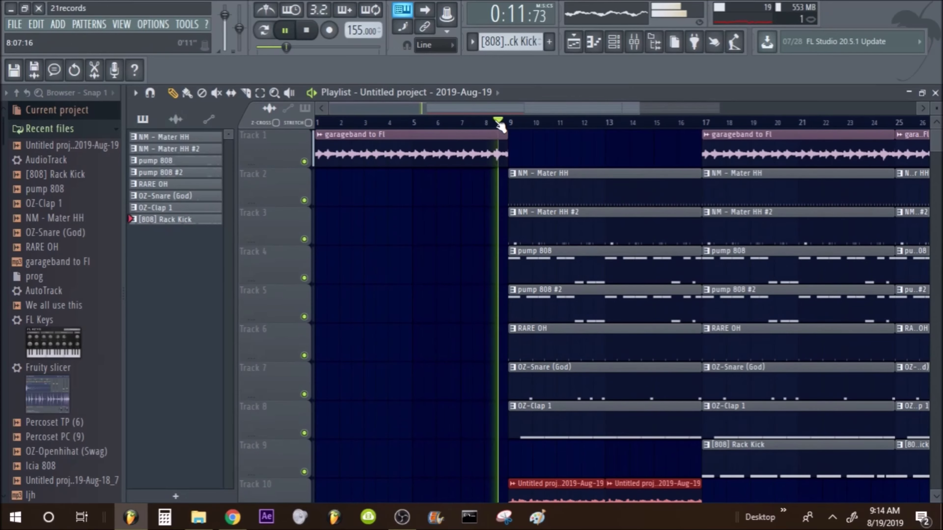
{"action": "scroll", "coordinate": [499, 125], "scroll_direction": "down", "scroll_amount": 2}
{"action": "scroll", "coordinate": [557, 372], "scroll_direction": "down", "scroll_amount": 3}
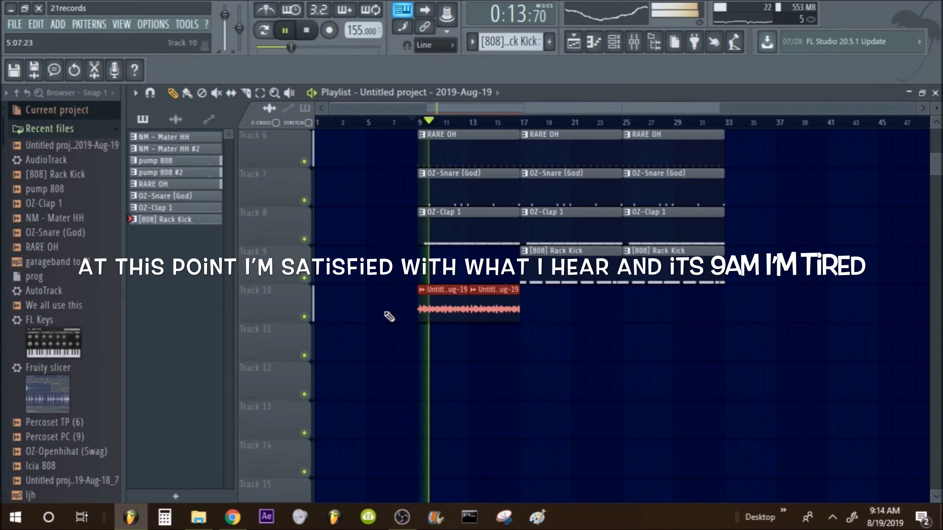
Duplicate the two Untitled project - 2019-Aug-19 clips on Track 10 to bar 17, leaving bar 25 of that track empty.
{"action": "key", "text": "ctrl+b"}
{"action": "key", "text": "ctrl+b"}
{"action": "scroll", "coordinate": [655, 301], "scroll_direction": "up", "scroll_amount": 3}
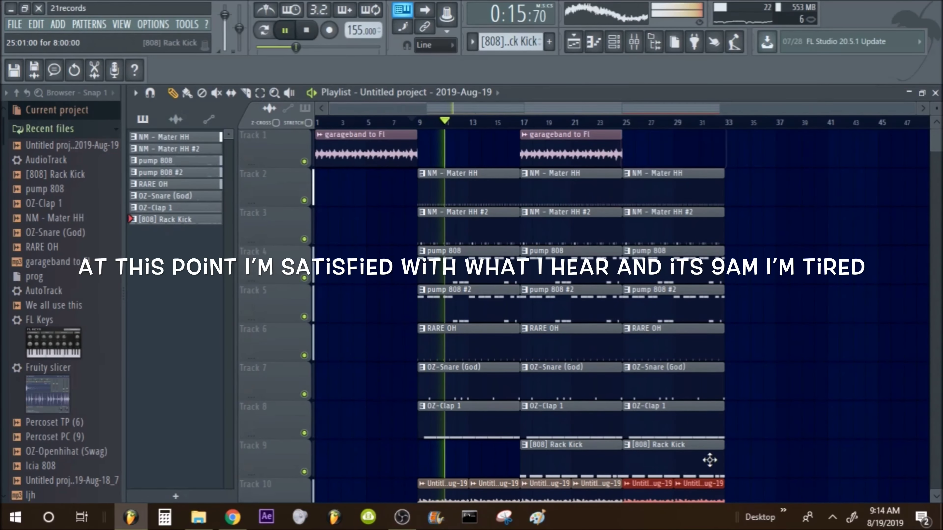
{"action": "scroll", "coordinate": [717, 442], "scroll_direction": "down", "scroll_amount": 3}
{"action": "key", "text": "Delete"}
Move the garageband to Fl clip on Track 1 from bar 17 to bar 25.
{"action": "scroll", "coordinate": [673, 389], "scroll_direction": "up", "scroll_amount": 3}
{"action": "left_click_drag", "start_coordinate": [654, 148], "coordinate": [558, 145]}
{"action": "key", "text": "ctrl+b"}
{"action": "right_click", "coordinate": [559, 144], "text": "ctrl"}
{"action": "right_click", "coordinate": [665, 139]}
{"action": "scroll", "coordinate": [663, 134], "scroll_direction": "down", "scroll_amount": 2}
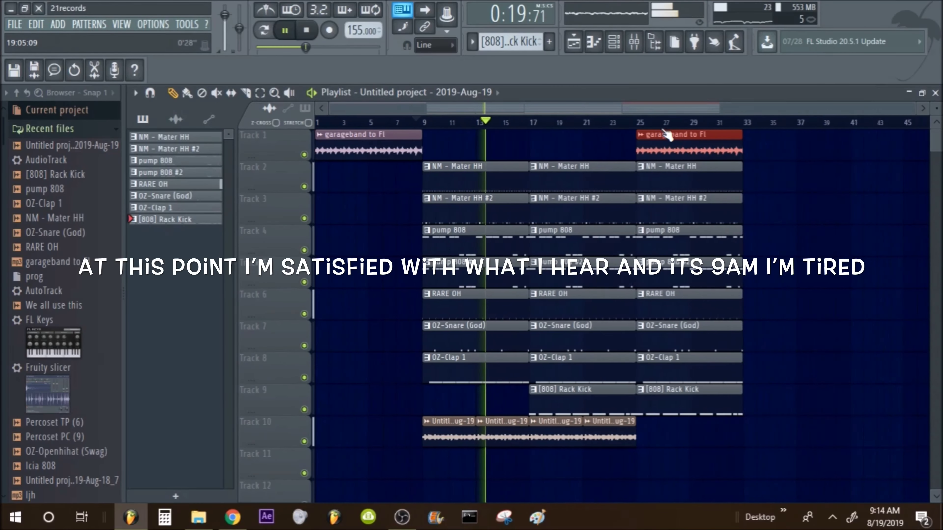
Select the four Untitled project - 2019-Aug-19 clips between bars 9 and 25 and move them up from Track 10.
{"action": "scroll", "coordinate": [936, 108], "scroll_direction": "up", "scroll_amount": 3}
{"action": "scroll", "coordinate": [936, 108], "scroll_direction": "down", "scroll_amount": 1}
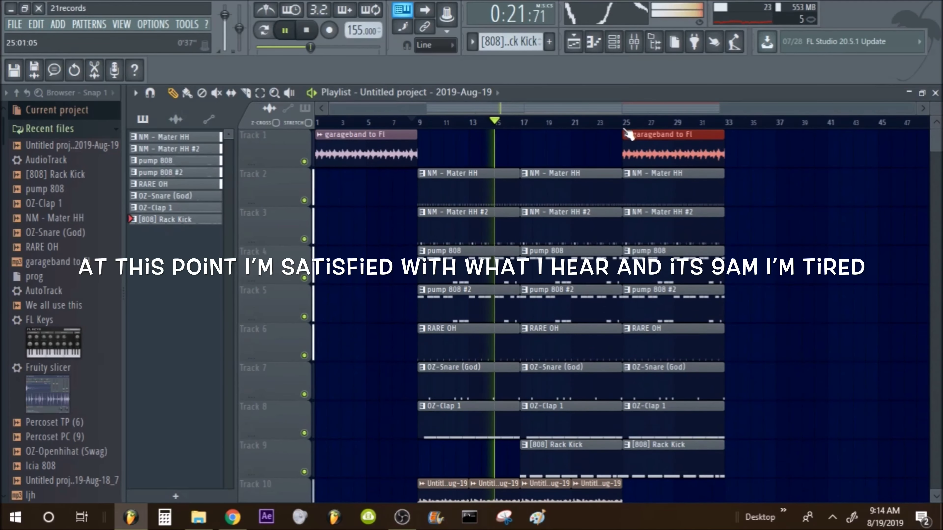
{"action": "scroll", "coordinate": [633, 148], "scroll_direction": "down", "scroll_amount": 4}
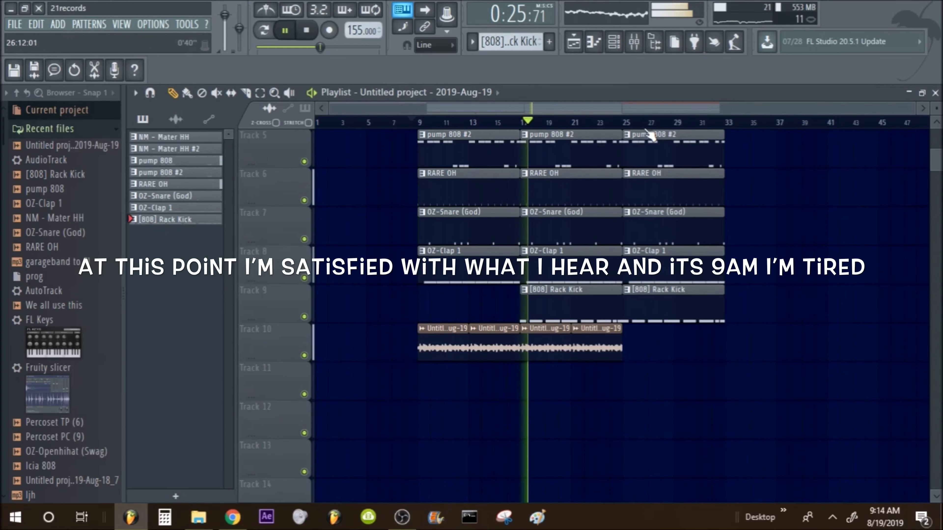
{"action": "scroll", "coordinate": [642, 203], "scroll_direction": "up", "scroll_amount": 2}
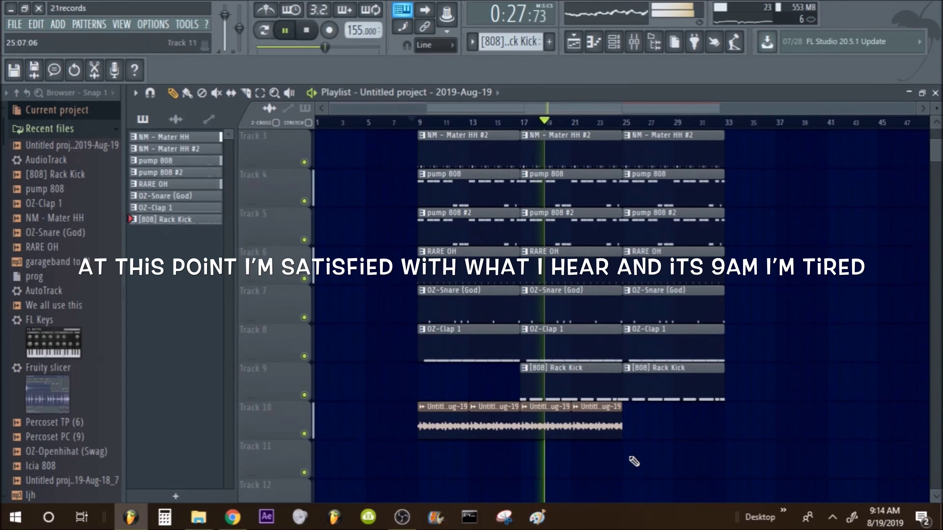
{"action": "left_click_drag", "start_coordinate": [642, 461], "coordinate": [407, 442]}
{"action": "left_click_drag", "start_coordinate": [499, 407], "coordinate": [499, 136]}
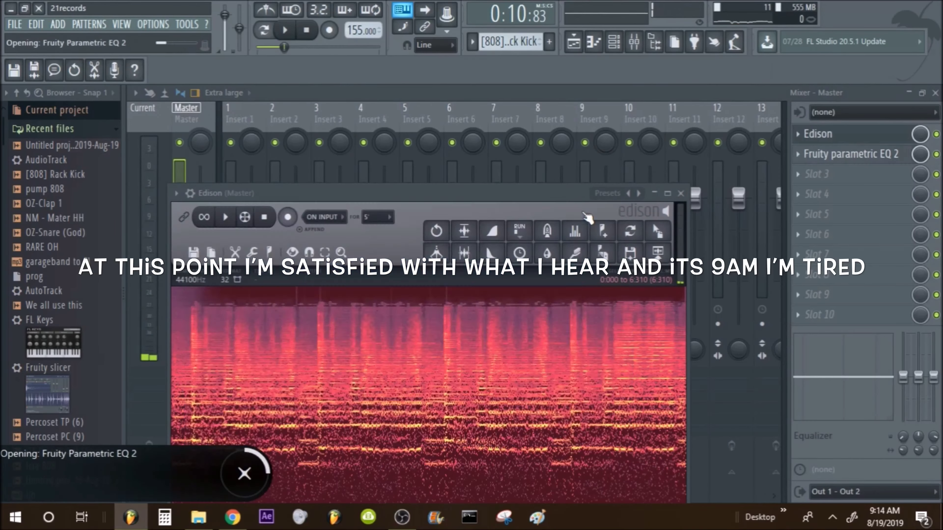
Lower the band 7 frequency of Fruity parametric EQ 2 on the Master and create an automation clip for it.
{"action": "key", "text": "space"}
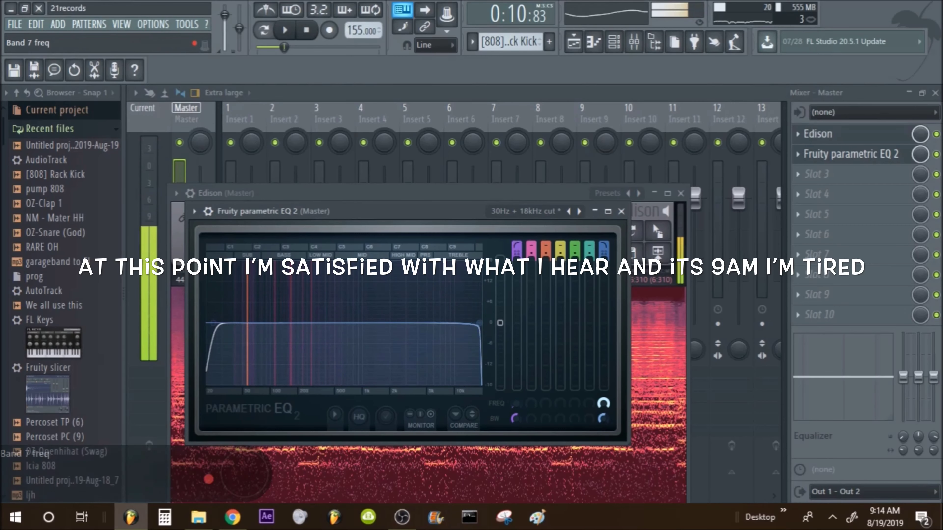
{"action": "left_click_drag", "start_coordinate": [603, 404], "coordinate": [604, 429]}
{"action": "key", "text": "space"}
{"action": "right_click", "coordinate": [603, 404]}
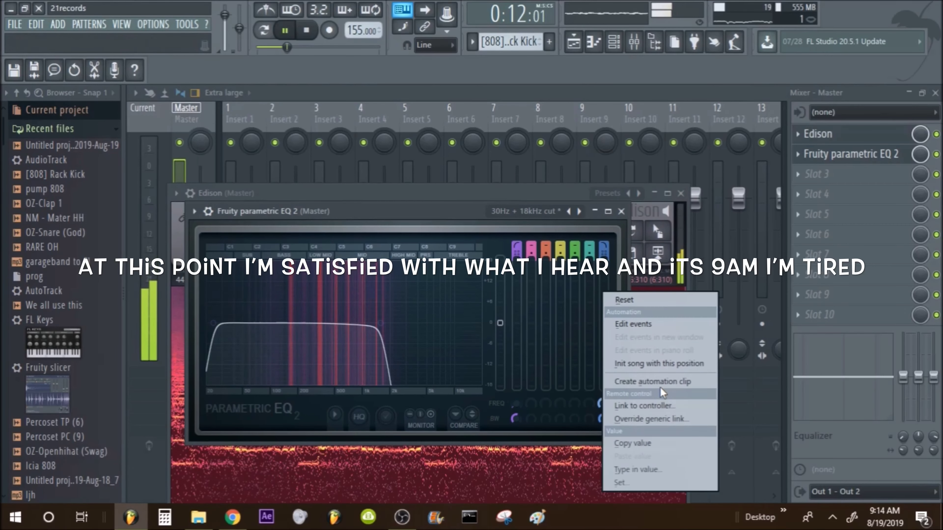
{"action": "left_click", "coordinate": [656, 384]}
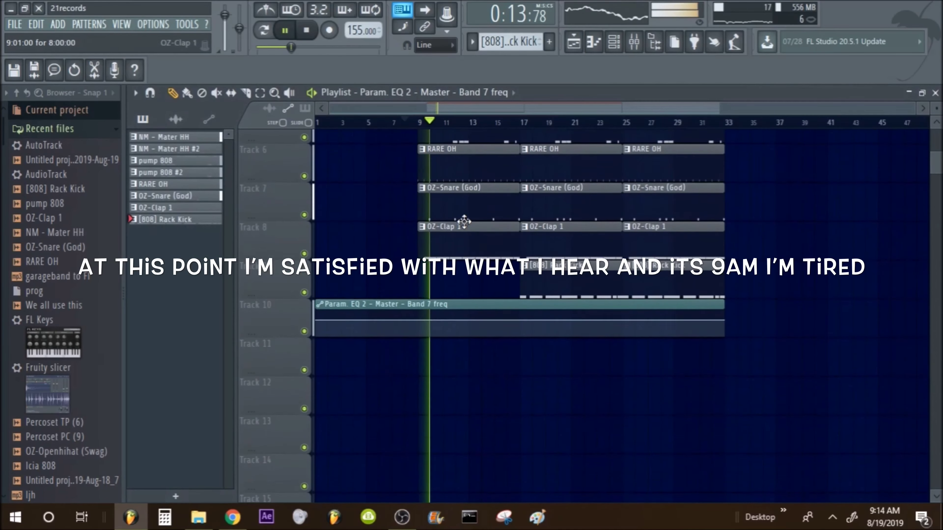
Add points around bars 8 and 9 of the Band 7 freq automation, falling to 0% at bar 9 and rising straight back up.
{"action": "scroll", "coordinate": [420, 123], "scroll_direction": "up", "scroll_amount": 5}
{"action": "scroll", "coordinate": [421, 113], "scroll_direction": "up", "scroll_amount": 3}
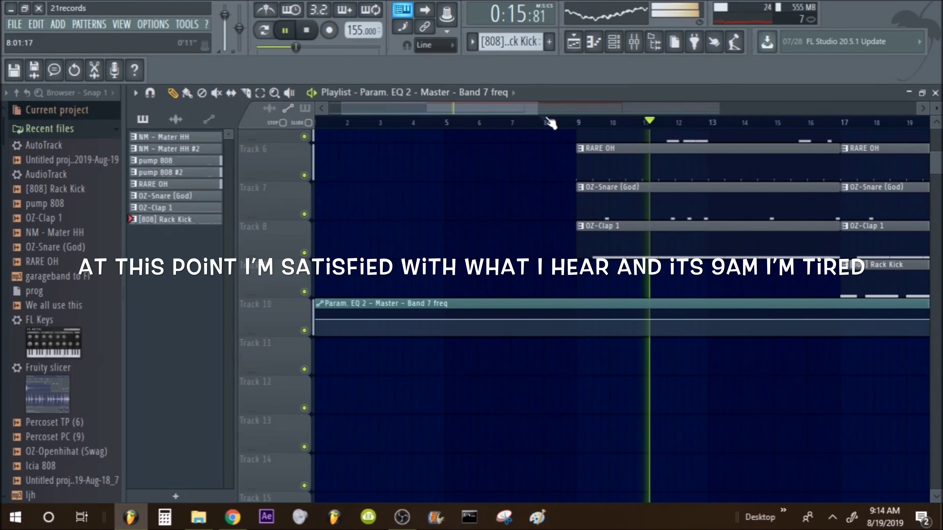
{"action": "scroll", "coordinate": [549, 122], "scroll_direction": "up", "scroll_amount": 5}
{"action": "right_click", "coordinate": [554, 316]}
{"action": "right_click", "coordinate": [628, 331]}
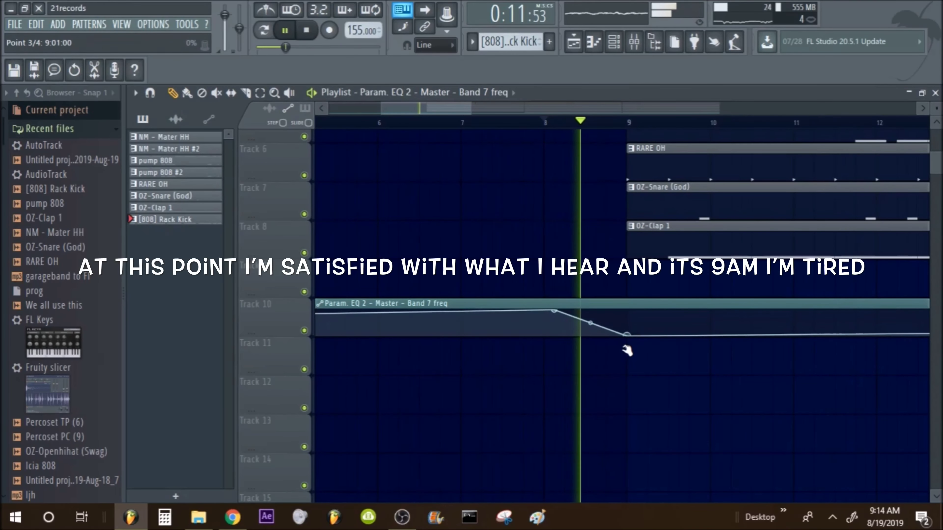
{"action": "right_click", "coordinate": [648, 322]}
Curve the automation's fall into bar 9 with 86% tension and play the passage back.
{"action": "key", "text": "space"}
{"action": "key", "text": "space"}
{"action": "left_click_drag", "start_coordinate": [591, 323], "coordinate": [545, 308]}
{"action": "key", "text": "space"}
{"action": "key", "text": "space"}
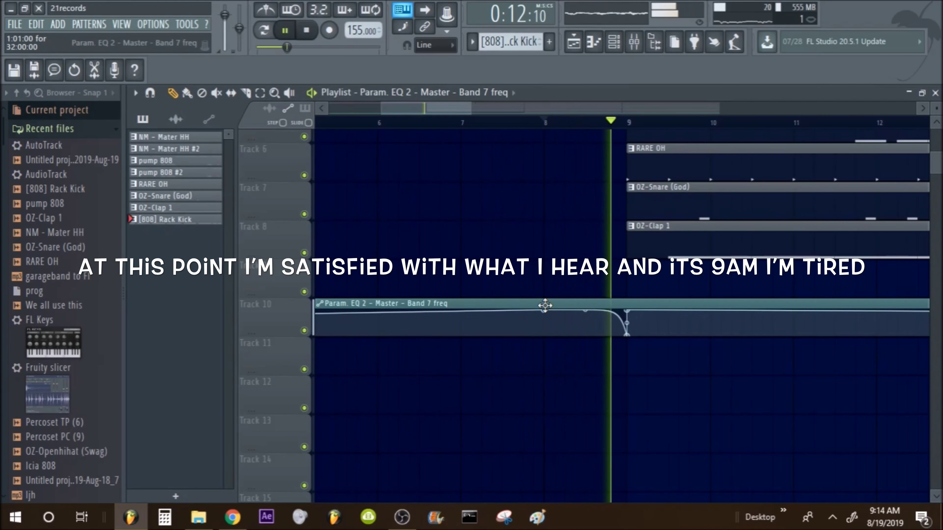
{"action": "key", "text": "space"}
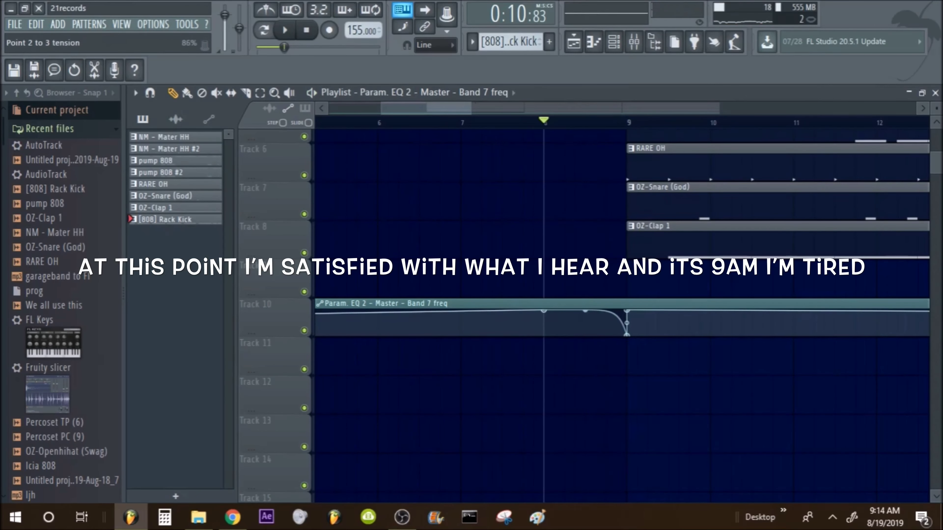
{"action": "key", "text": "space"}
Raise the Band 7 freq automation's starting point level with the bar 8 point and play from midway through bar 8.
{"action": "scroll", "coordinate": [317, 337], "scroll_direction": "left", "scroll_amount": 5}
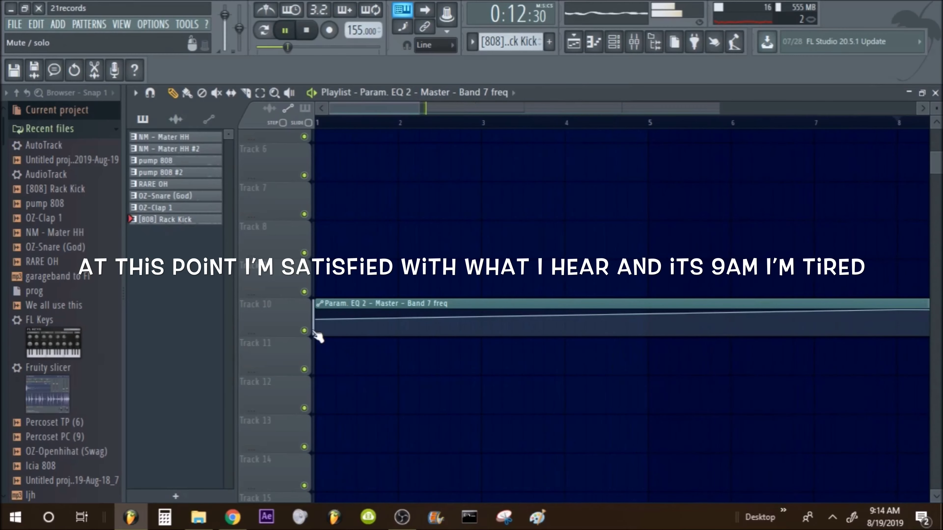
{"action": "left_click_drag", "start_coordinate": [317, 320], "coordinate": [318, 310]}
{"action": "scroll", "coordinate": [639, 131], "scroll_direction": "down", "scroll_amount": 5}
{"action": "left_click", "coordinate": [463, 122]}
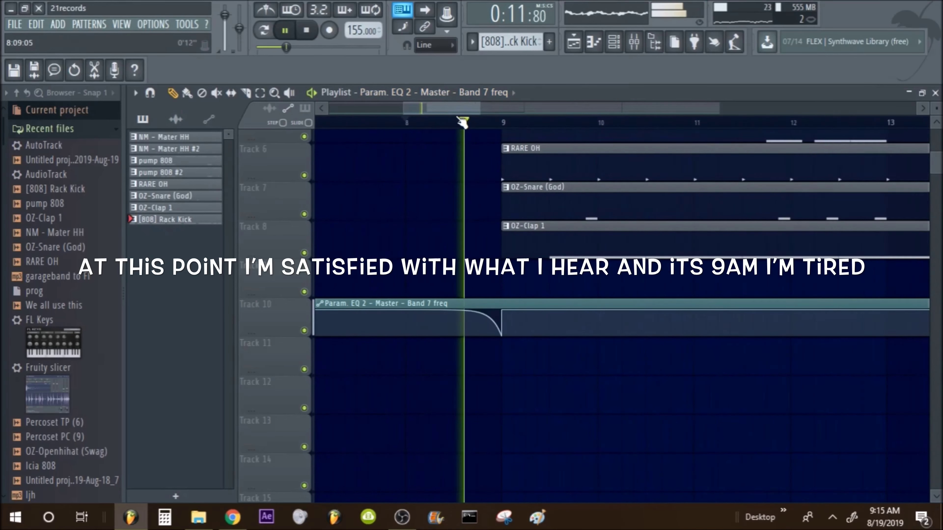
Add a Gross Beat mix level automation clip on Track 11, raised just before bar 9 and dropped again at bar 9.
{"action": "scroll", "coordinate": [557, 119], "scroll_direction": "up", "scroll_amount": 5}
{"action": "key", "text": "F9"}
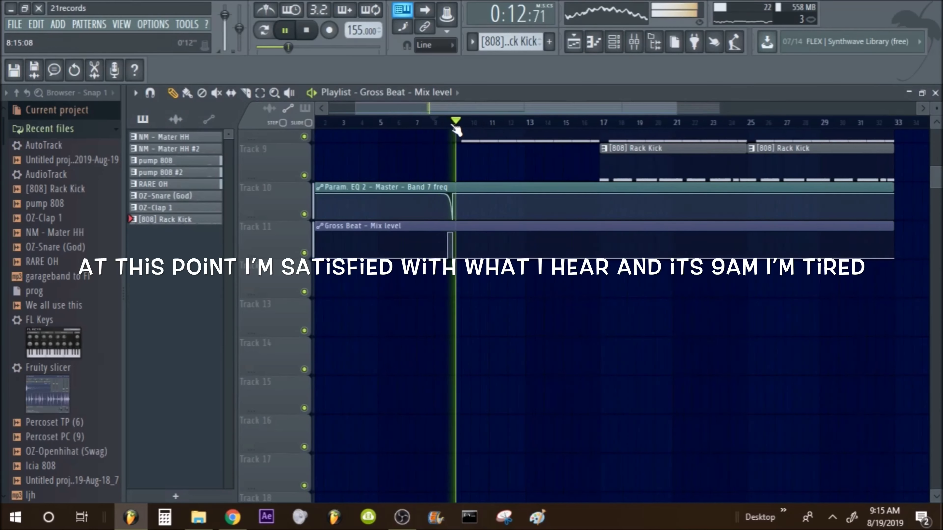
{"action": "scroll", "coordinate": [456, 129], "scroll_direction": "up", "scroll_amount": 3}
{"action": "scroll", "coordinate": [456, 129], "scroll_direction": "down", "scroll_amount": 3}
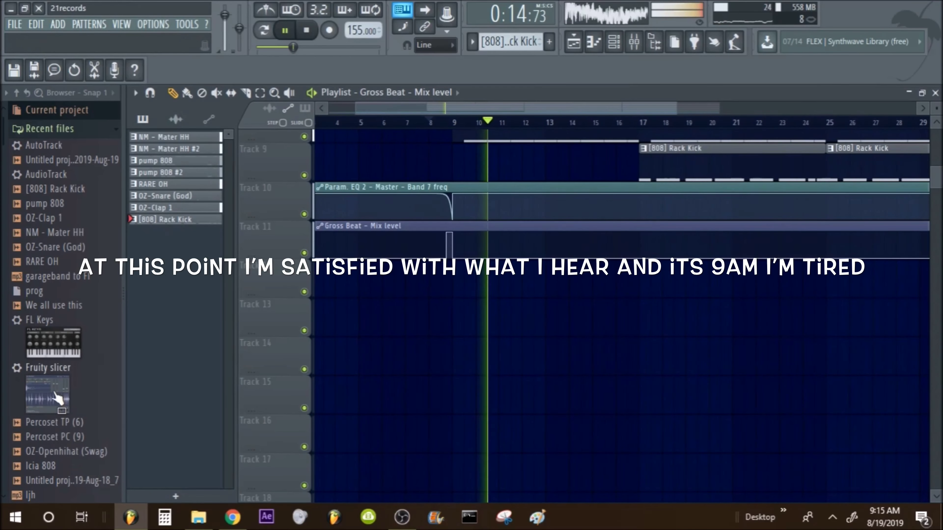
Add the RARE OH sample as an audio clip on Track 12 in bar 8.
{"action": "key", "text": "space"}
{"action": "left_click_drag", "start_coordinate": [44, 262], "coordinate": [483, 273]}
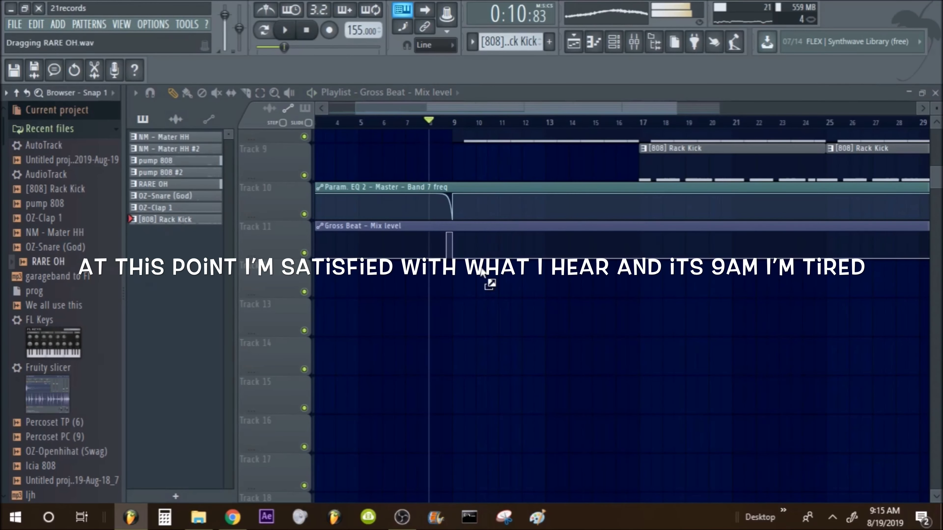
{"action": "left_click_drag", "start_coordinate": [436, 245], "coordinate": [448, 277]}
{"action": "scroll", "coordinate": [448, 277], "scroll_direction": "up", "scroll_amount": 5}
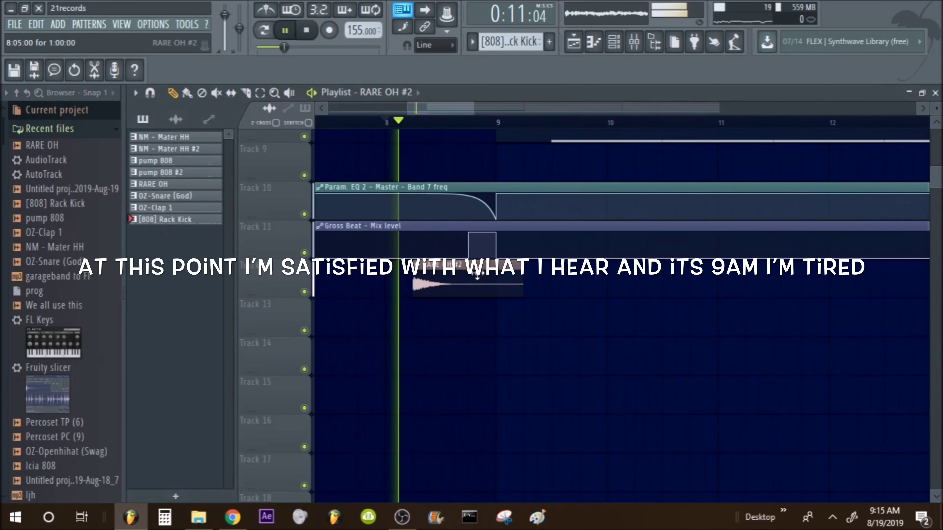
Reverse the RARE OH #2 sample and move its clip on Track 12 to end at bar 9.
{"action": "double_click", "coordinate": [524, 278]}
{"action": "left_click", "coordinate": [395, 370]}
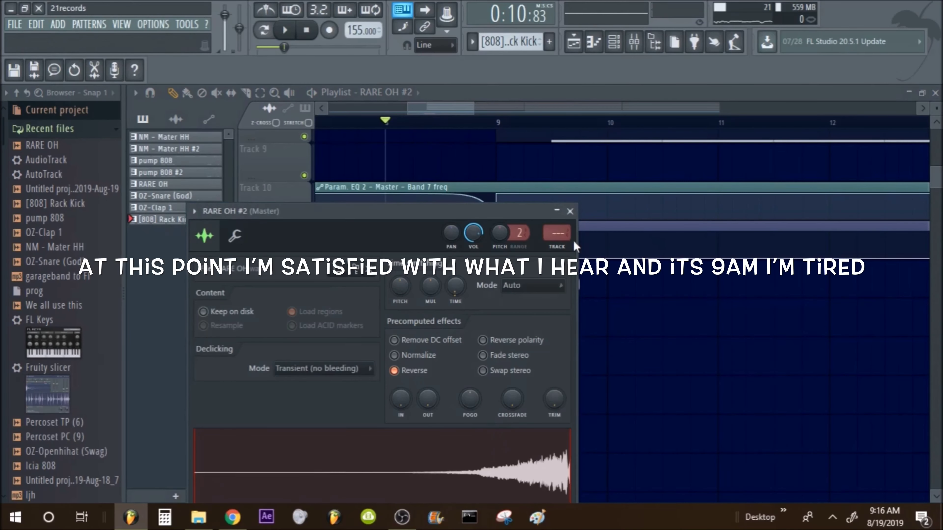
{"action": "left_click", "coordinate": [569, 213]}
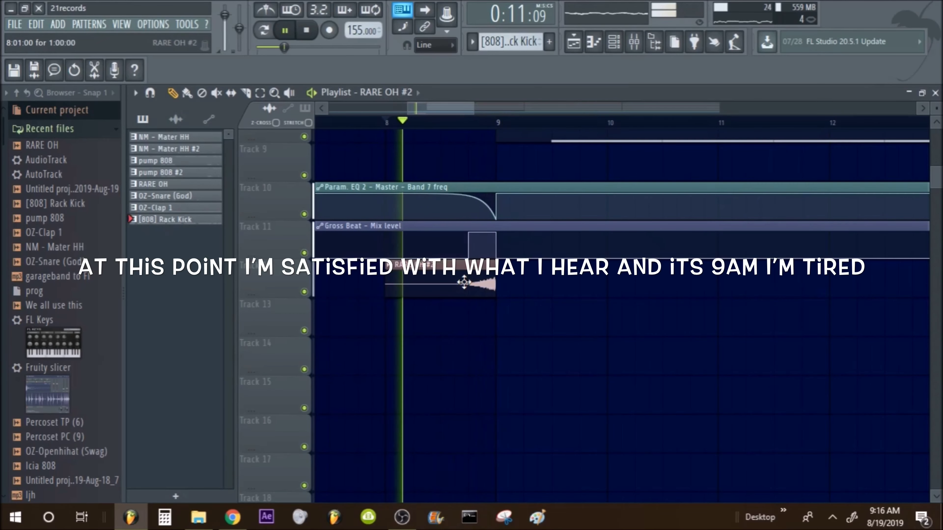
Stretch the reversed RARE OH #2 clip to run from partway through bar 7 to bar 9 and play it.
{"action": "double_click", "coordinate": [482, 293]}
{"action": "left_click", "coordinate": [586, 44]}
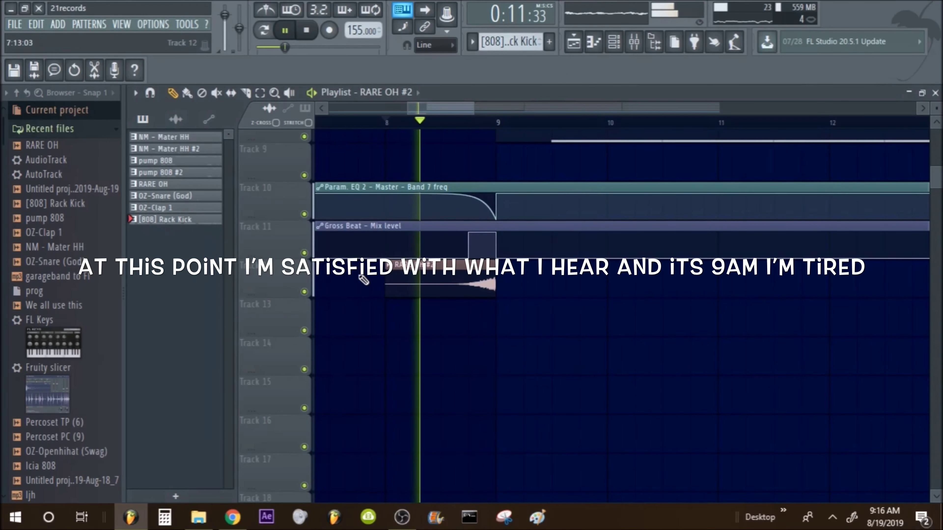
{"action": "key", "text": "space"}
{"action": "key", "text": "space"}
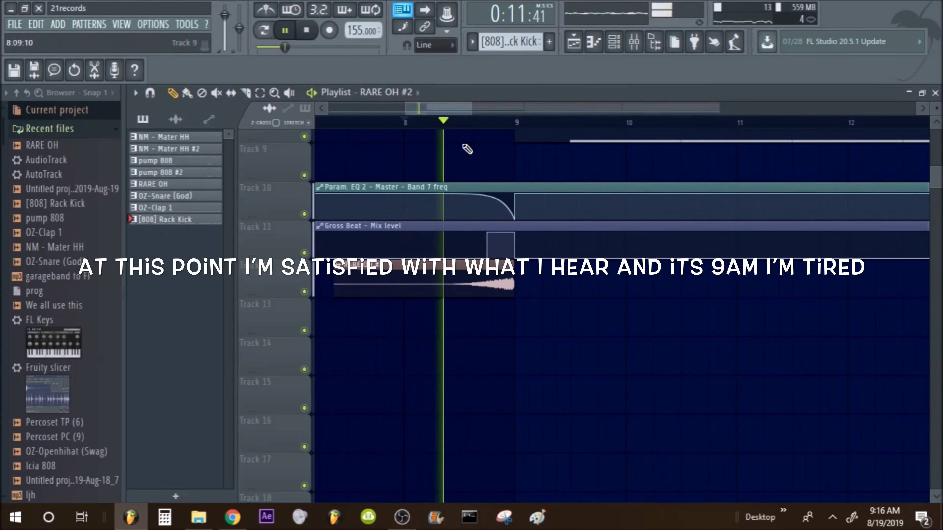
{"action": "scroll", "coordinate": [495, 121], "scroll_direction": "down", "scroll_amount": 6}
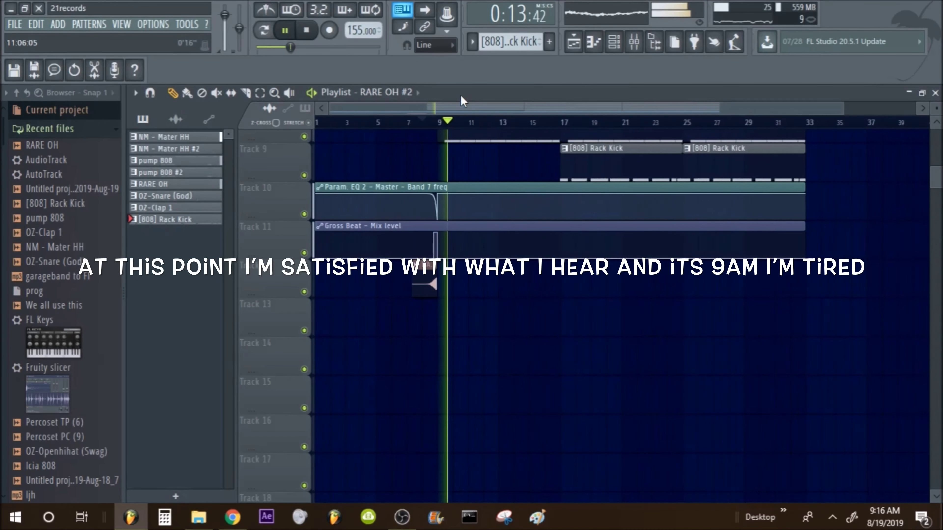
{"action": "left_click", "coordinate": [434, 45]}
{"action": "left_click", "coordinate": [433, 62]}
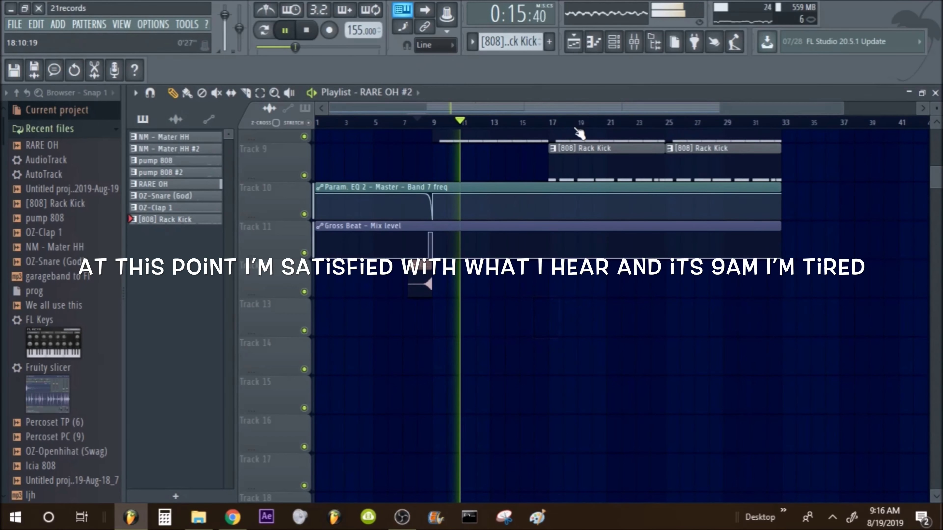
{"action": "scroll", "coordinate": [581, 124], "scroll_direction": "down", "scroll_amount": 1}
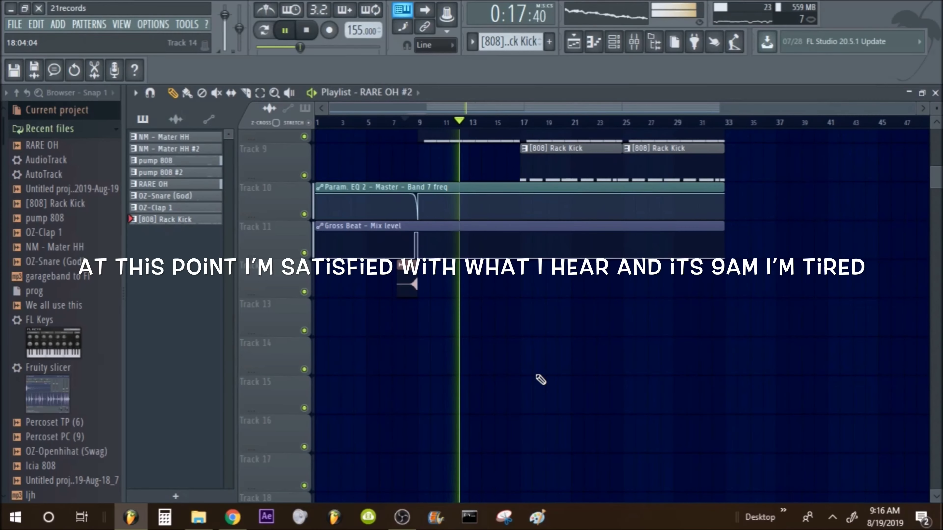
Search the browser for abbey and place the Abbey Tagging sample on Track 13, starting about midway through bar 8.
{"action": "scroll", "coordinate": [88, 294], "scroll_direction": "down", "scroll_amount": 8}
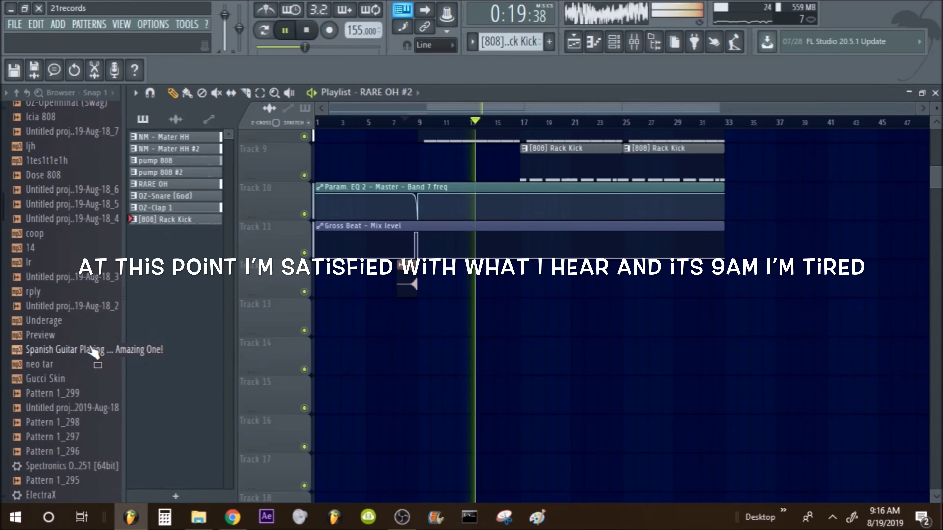
{"action": "scroll", "coordinate": [90, 349], "scroll_direction": "down", "scroll_amount": 9}
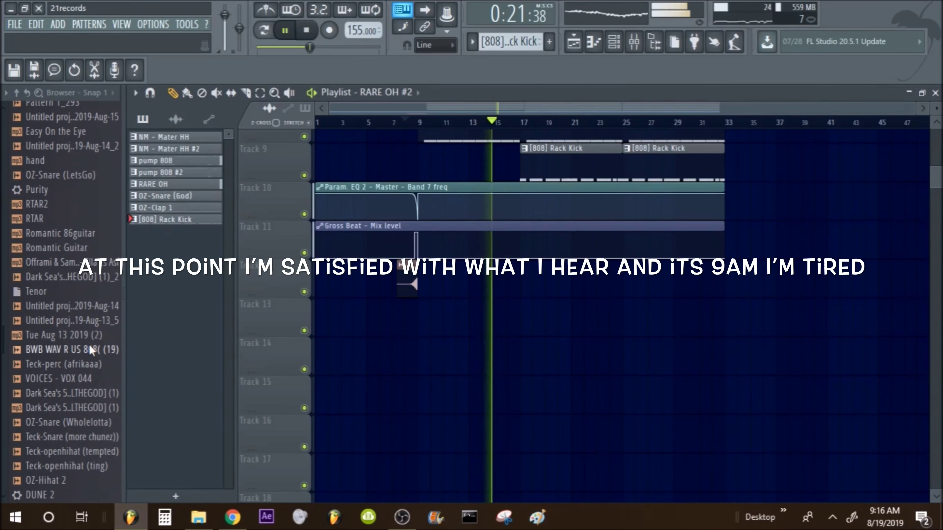
{"action": "scroll", "coordinate": [89, 344], "scroll_direction": "down", "scroll_amount": 5}
{"action": "scroll", "coordinate": [93, 349], "scroll_direction": "up", "scroll_amount": 6}
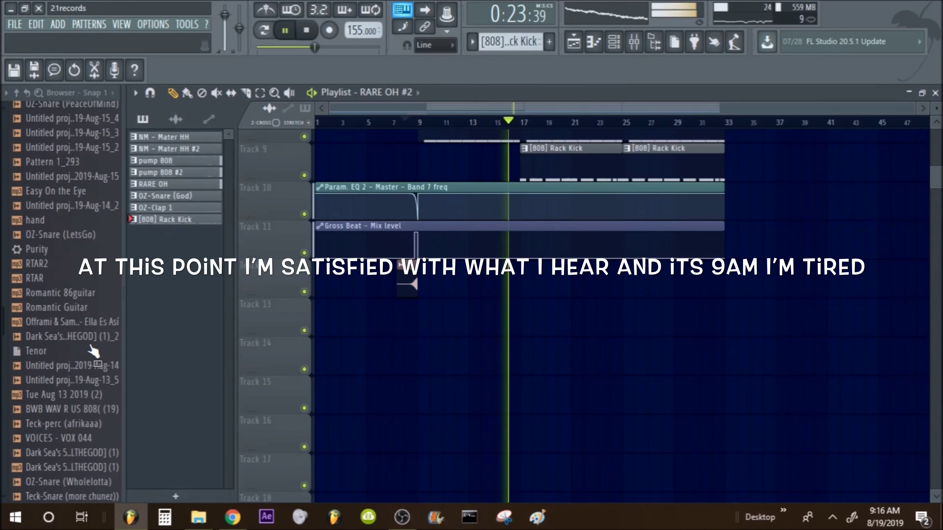
{"action": "scroll", "coordinate": [92, 350], "scroll_direction": "up", "scroll_amount": 10}
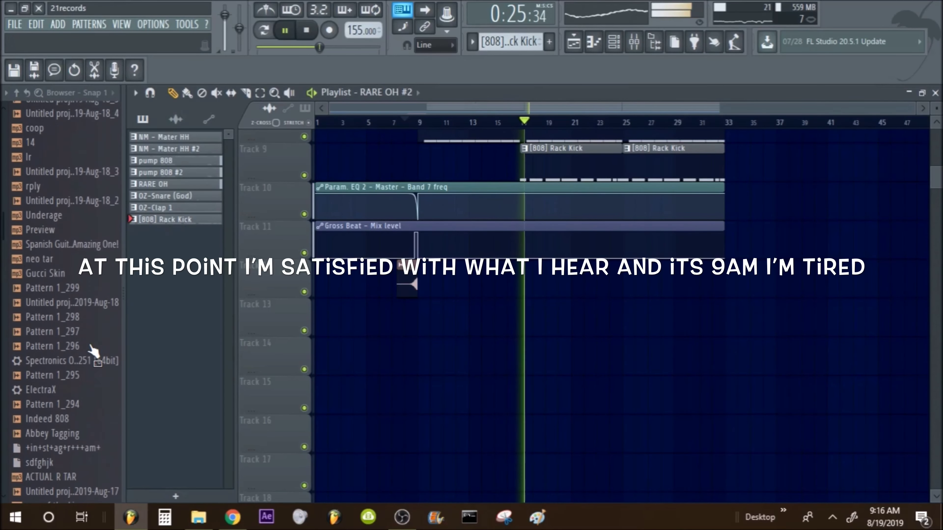
{"action": "scroll", "coordinate": [92, 349], "scroll_direction": "up", "scroll_amount": 10}
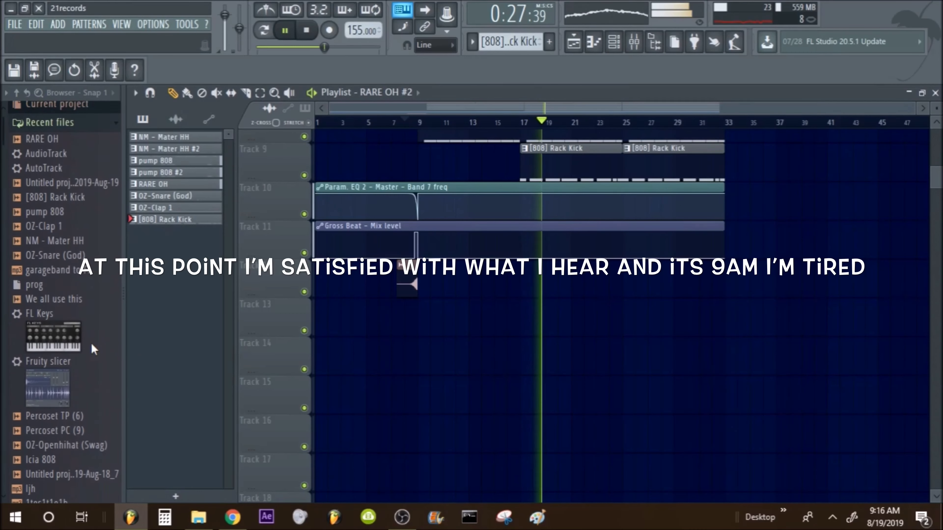
{"action": "scroll", "coordinate": [92, 344], "scroll_direction": "up", "scroll_amount": 1}
{"action": "key", "text": "ctrl+f"}
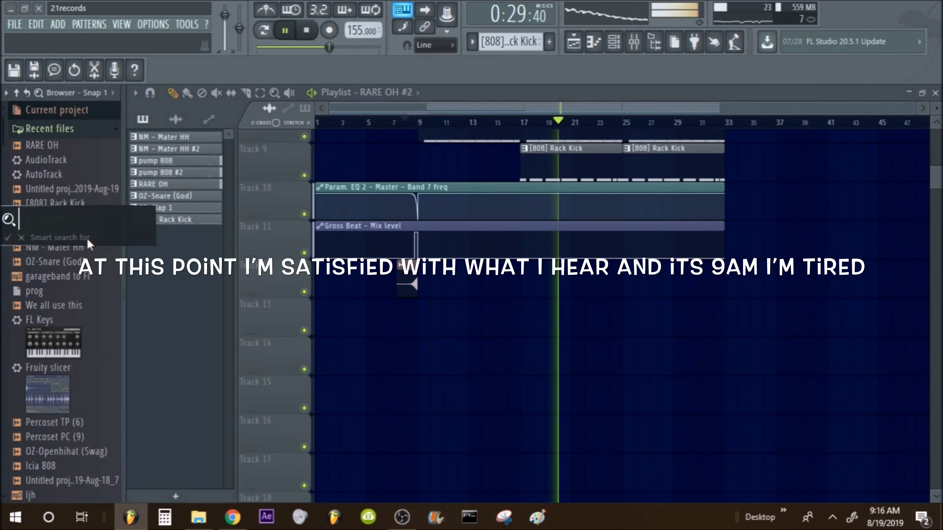
{"action": "type", "text": "abbey"}
{"action": "key", "text": "Return"}
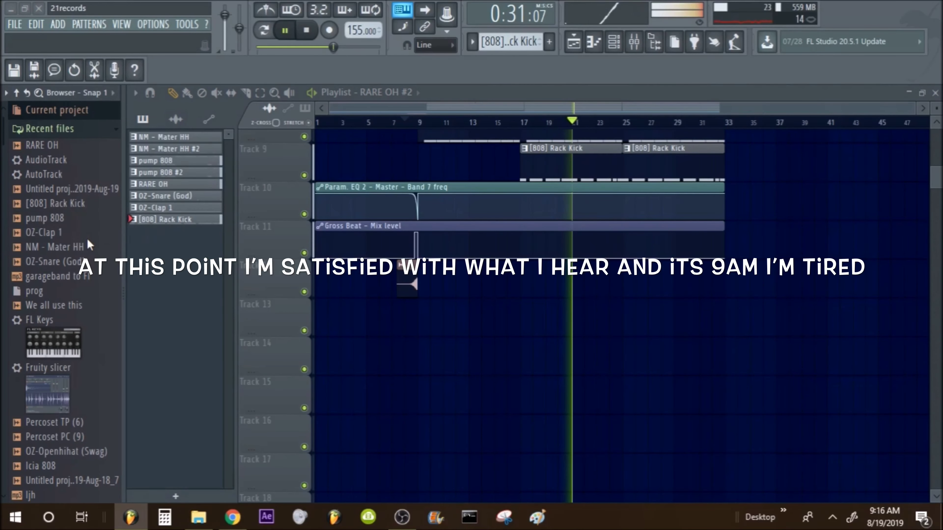
{"action": "left_click_drag", "start_coordinate": [59, 496], "coordinate": [411, 337]}
Play the transition into bar 9 repeatedly to check how the Abbey Tagging clip sits with the reversed open hat.
{"action": "scroll", "coordinate": [411, 333], "scroll_direction": "up", "scroll_amount": 6}
{"action": "left_click", "coordinate": [320, 124]}
{"action": "scroll", "coordinate": [321, 126], "scroll_direction": "down", "scroll_amount": 6}
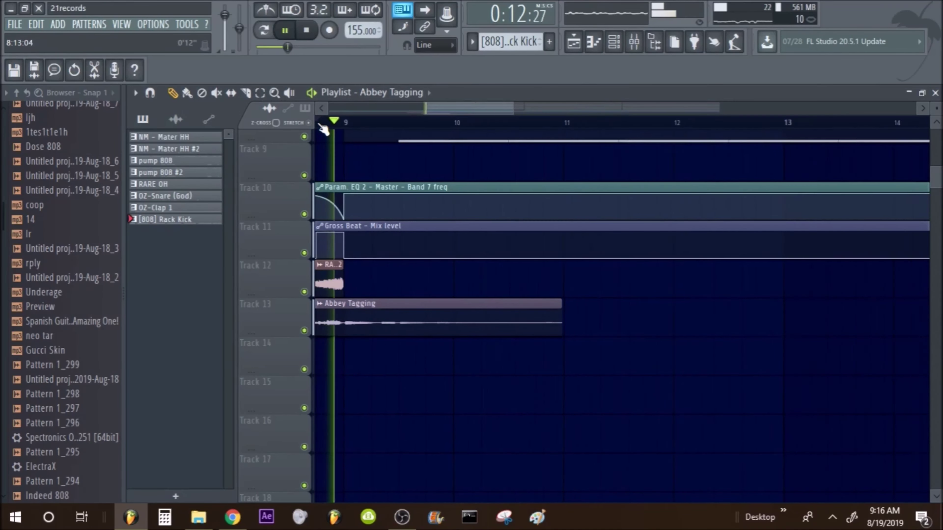
{"action": "key", "text": "space"}
{"action": "key", "text": "space"}
{"action": "key", "text": "space"}
{"action": "key", "text": "space"}
{"action": "scroll", "coordinate": [474, 319], "scroll_direction": "up", "scroll_amount": 6}
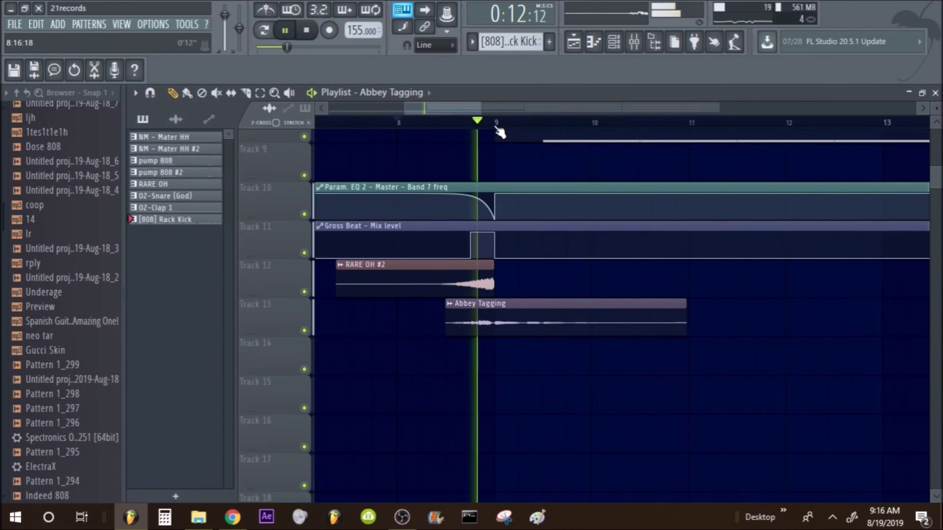
Move the Abbey Tagging clip on Track 13 to start at bar 9 and play the transition.
{"action": "double_click", "coordinate": [499, 319]}
{"action": "left_click", "coordinate": [588, 229]}
{"action": "left_click_drag", "start_coordinate": [499, 319], "coordinate": [524, 319]}
{"action": "left_click", "coordinate": [397, 123]}
{"action": "key", "text": "space"}
{"action": "double_click", "coordinate": [519, 319]}
{"action": "left_click", "coordinate": [588, 229]}
{"action": "key", "text": "space"}
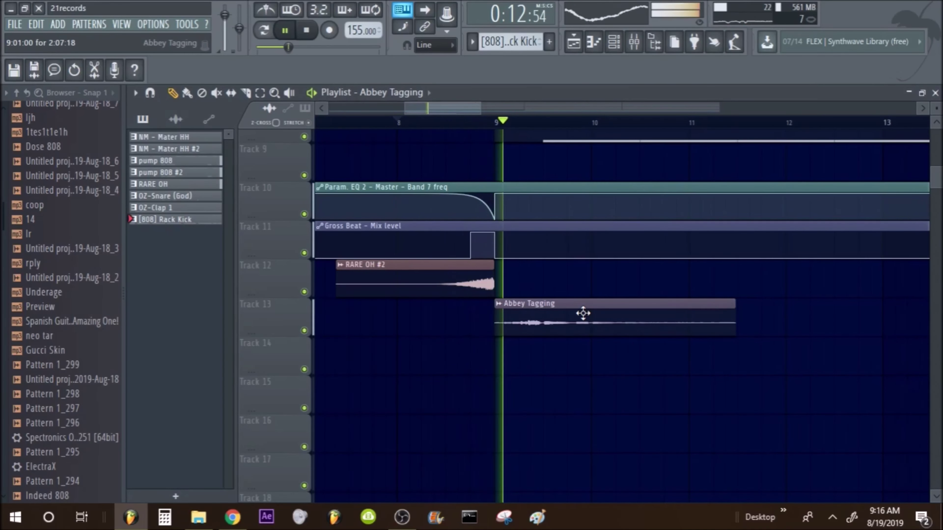
Open the Abbey Tagging sample's channel settings and look over its levels and group options.
{"action": "double_click", "coordinate": [574, 320]}
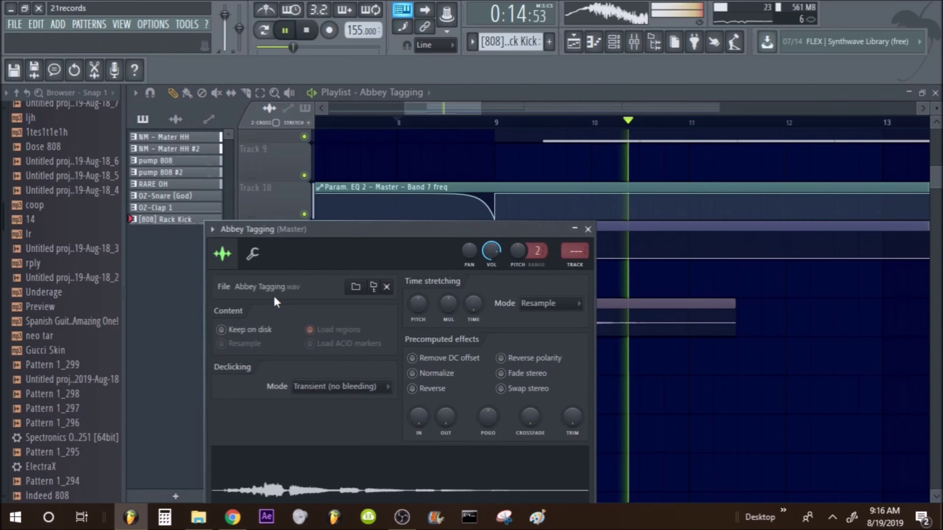
{"action": "left_click", "coordinate": [252, 254]}
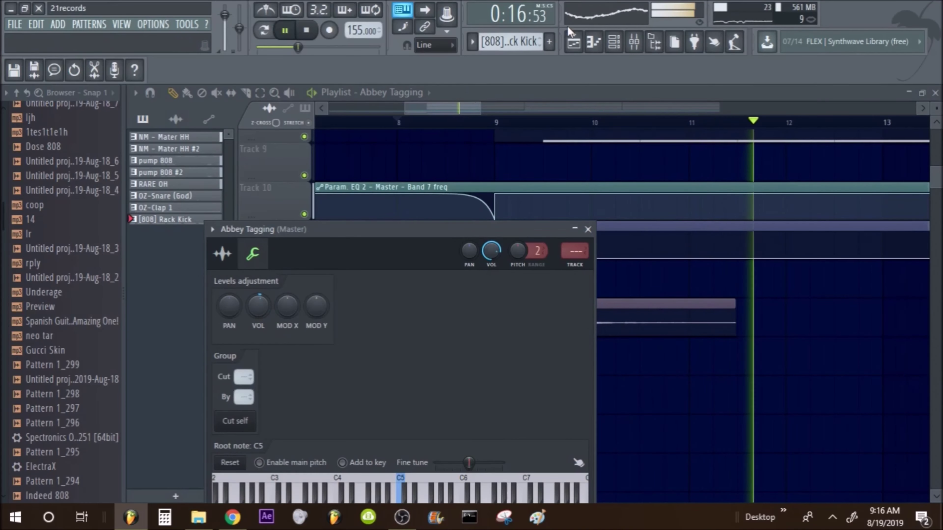
{"action": "left_click", "coordinate": [588, 229]}
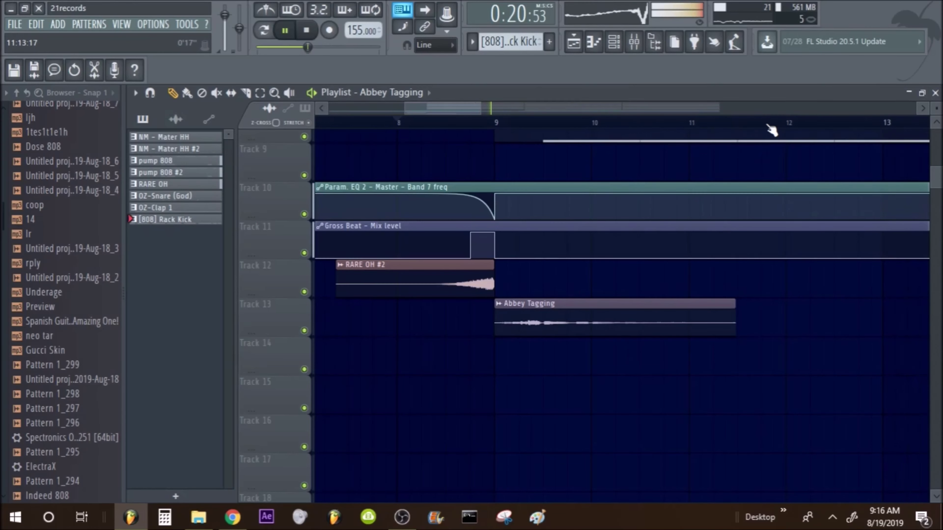
Try the garageband to Fl clip at bar 17 and the two Untitled clips at bar 25 on Track 1, and play from bar 17.
{"action": "scroll", "coordinate": [767, 126], "scroll_direction": "down", "scroll_amount": 7}
{"action": "scroll", "coordinate": [767, 125], "scroll_direction": "up", "scroll_amount": 4}
{"action": "scroll", "coordinate": [757, 134], "scroll_direction": "up", "scroll_amount": 5}
{"action": "scroll", "coordinate": [757, 134], "scroll_direction": "down", "scroll_amount": 10}
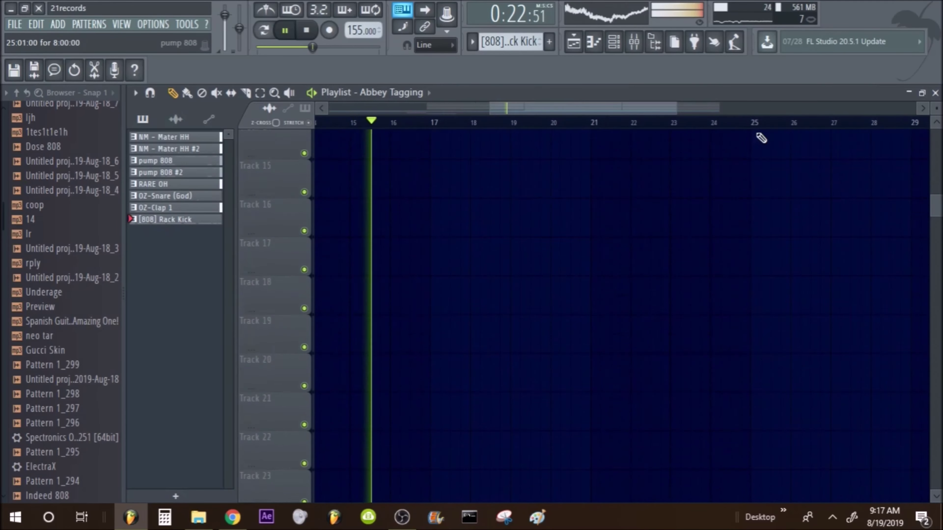
{"action": "scroll", "coordinate": [761, 134], "scroll_direction": "down", "scroll_amount": 4}
{"action": "scroll", "coordinate": [737, 179], "scroll_direction": "up", "scroll_amount": 8}
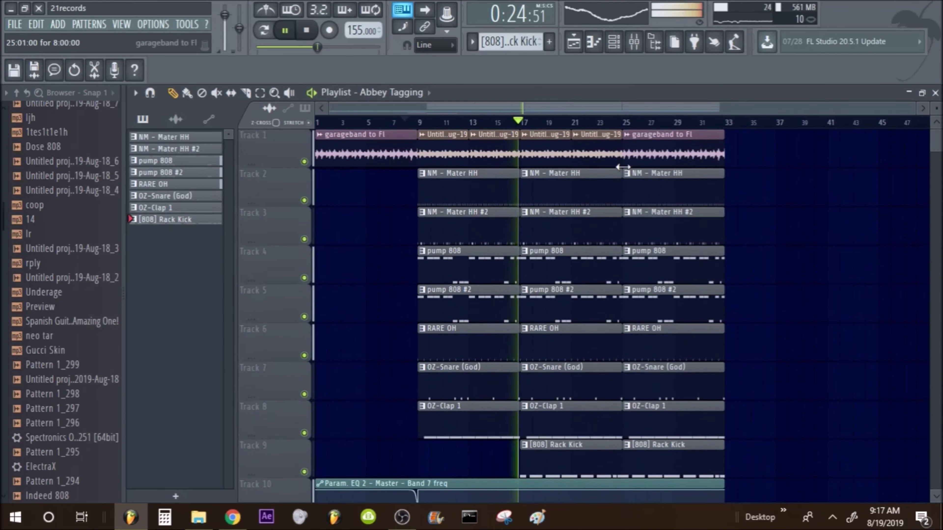
{"action": "right_click", "coordinate": [610, 157]}
{"action": "right_click", "coordinate": [564, 152]}
{"action": "left_click_drag", "start_coordinate": [686, 132], "coordinate": [577, 137]}
{"action": "left_click_drag", "start_coordinate": [486, 131], "coordinate": [454, 163]}
{"action": "left_click_drag", "start_coordinate": [441, 159], "coordinate": [642, 122]}
{"action": "key", "text": "space"}
{"action": "key", "text": "space"}
{"action": "left_click", "coordinate": [521, 122]}
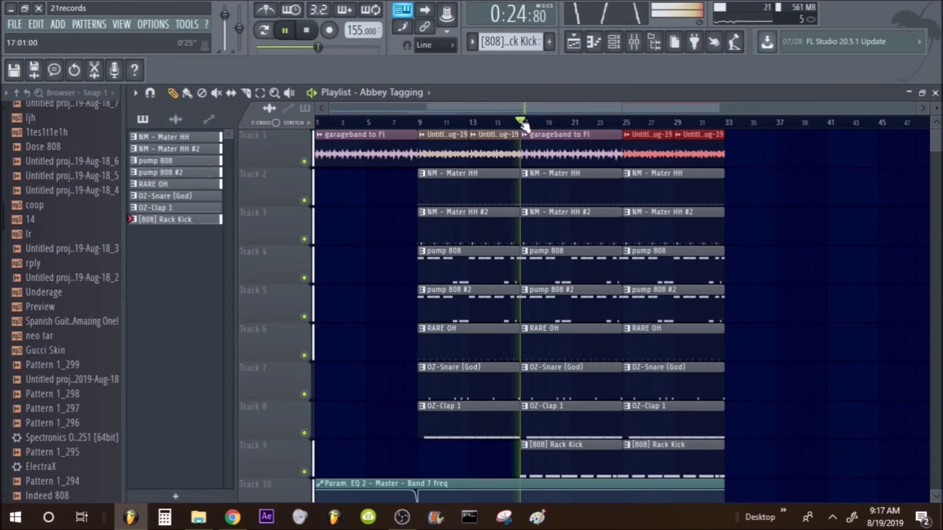
Put the two Untitled clips back at bar 17 and the garageband to Fl clip back at bar 25 on Track 1.
{"action": "right_click", "coordinate": [595, 147]}
{"action": "left_click_drag", "start_coordinate": [554, 131], "coordinate": [565, 148]}
{"action": "right_click", "coordinate": [636, 148]}
{"action": "right_click", "coordinate": [687, 148]}
{"action": "left_click", "coordinate": [627, 154]}
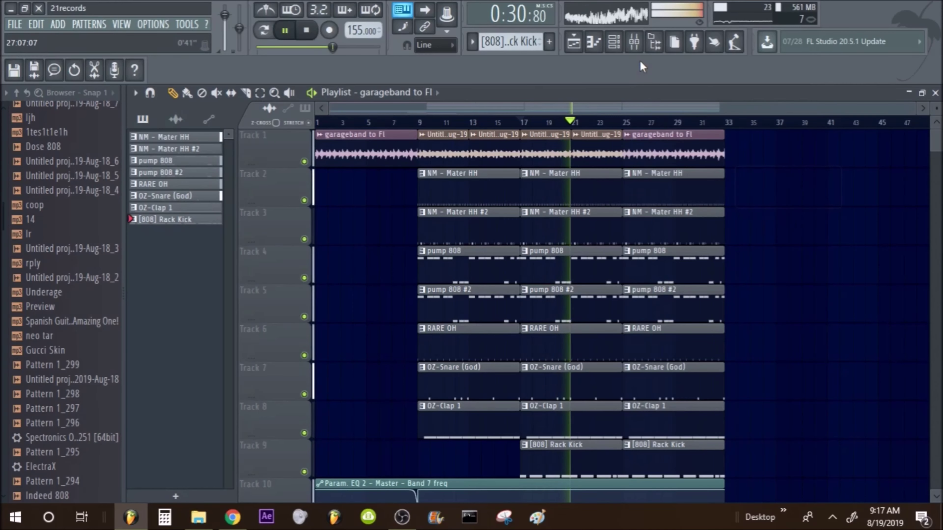
Duplicate the Tracks 1–5 clips of bars 25–33 twice, extending the melody, hi-hats and 808s to bar 49.
{"action": "scroll", "coordinate": [698, 210], "scroll_direction": "down", "scroll_amount": 4}
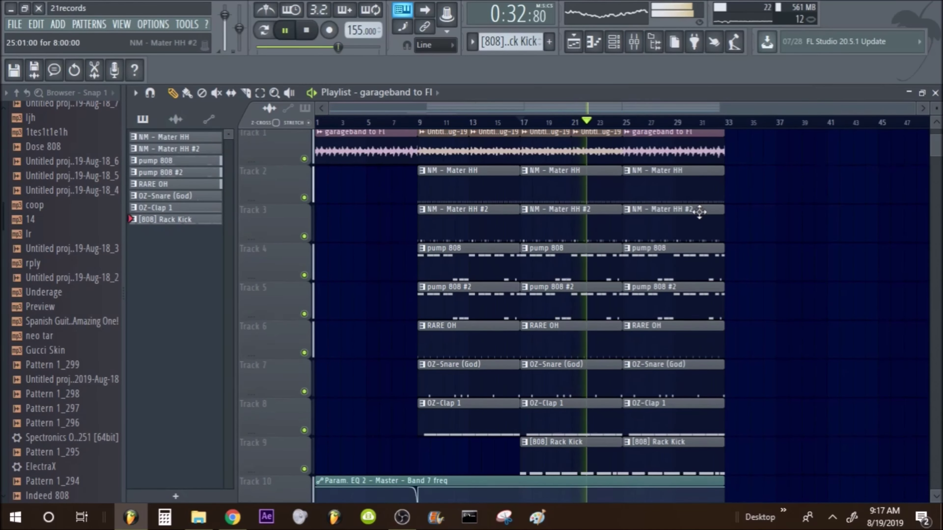
{"action": "scroll", "coordinate": [690, 262], "scroll_direction": "up", "scroll_amount": 4}
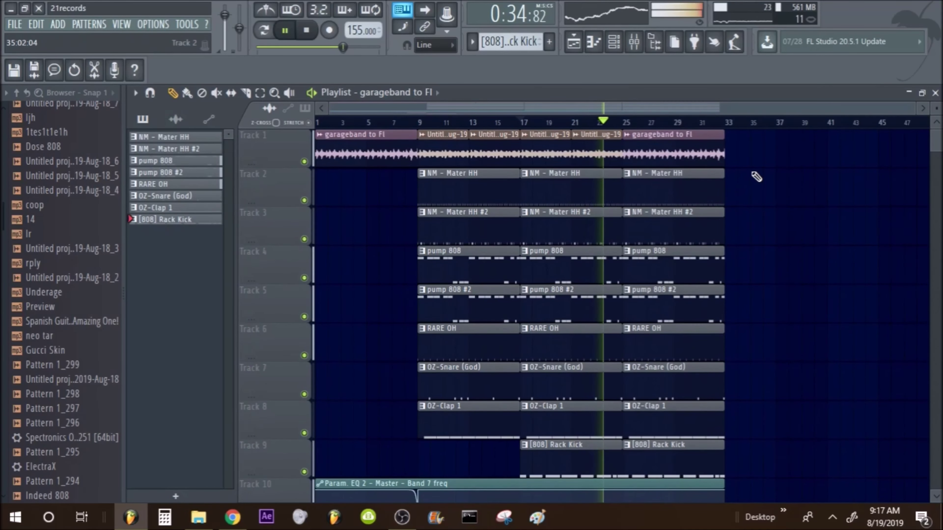
{"action": "left_click_drag", "start_coordinate": [778, 157], "coordinate": [632, 302]}
{"action": "key", "text": "ctrl+b"}
{"action": "key", "text": "ctrl+b"}
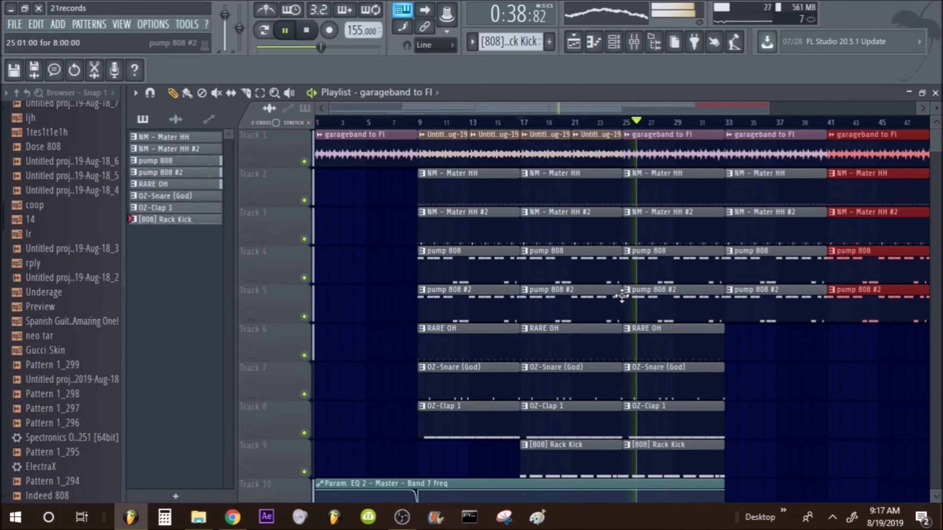
Duplicate the OZ-Clap 1, RARE OH and OZ-Snare (God) clips at bar 25 twice, extending them to bar 49.
{"action": "left_click", "coordinate": [723, 123]}
{"action": "scroll", "coordinate": [724, 122], "scroll_direction": "down", "scroll_amount": 2}
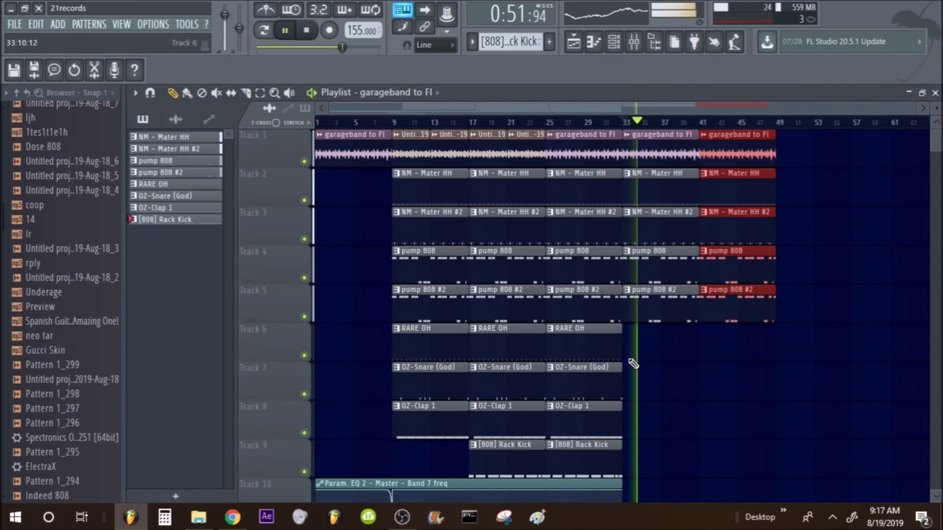
{"action": "left_click_drag", "start_coordinate": [646, 440], "coordinate": [610, 423]}
{"action": "key", "text": "ctrl+b"}
{"action": "key", "text": "ctrl+b"}
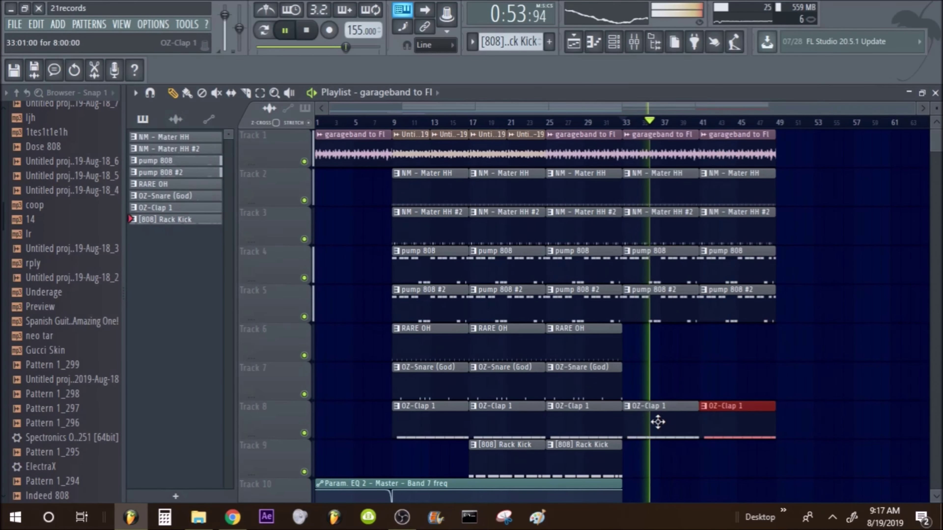
{"action": "left_click_drag", "start_coordinate": [689, 353], "coordinate": [605, 379]}
{"action": "key", "text": "ctrl+b"}
{"action": "key", "text": "ctrl+b"}
Play the extended arrangement from bar 33 and review the lower tracks with the kick, automation and transition clips.
{"action": "right_click", "coordinate": [661, 340], "text": "ctrl"}
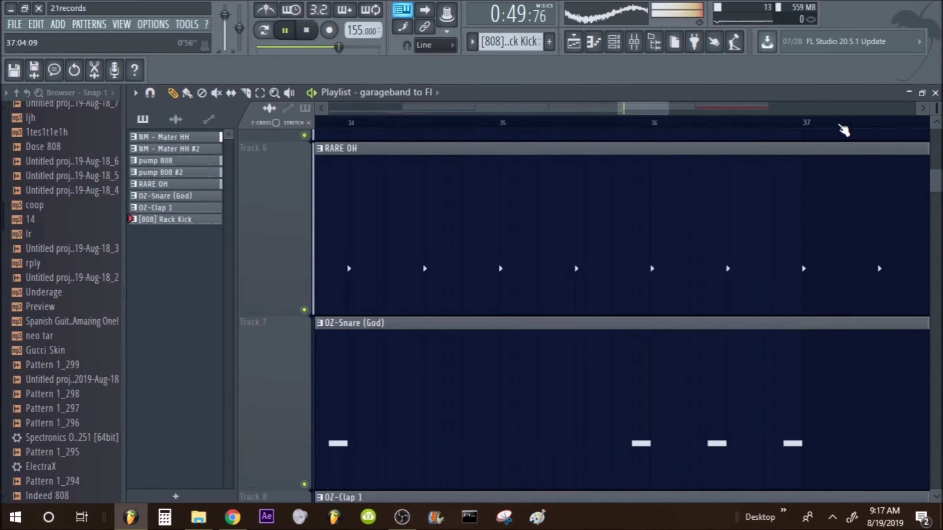
{"action": "scroll", "coordinate": [840, 126], "scroll_direction": "down", "scroll_amount": 6}
{"action": "key", "text": "space"}
{"action": "mouse_move", "coordinate": [936, 108]}
{"action": "left_mouse_down"}
{"action": "mouse_move", "coordinate": [937, 126]}
{"action": "mouse_move", "coordinate": [936, 110]}
{"action": "left_mouse_up"}
{"action": "key", "text": "space"}
{"action": "scroll", "coordinate": [846, 129], "scroll_direction": "down", "scroll_amount": 4}
{"action": "scroll", "coordinate": [845, 129], "scroll_direction": "down", "scroll_amount": 1}
{"action": "key", "text": "space"}
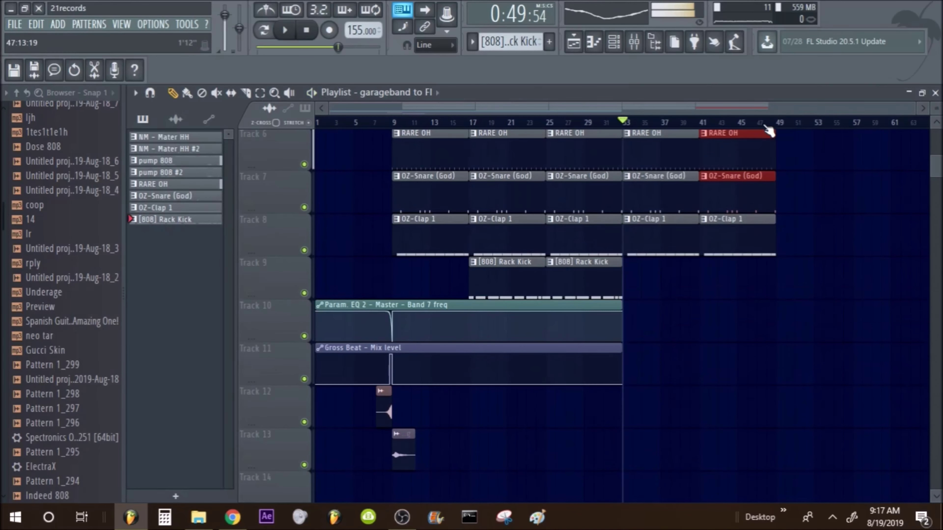
{"action": "scroll", "coordinate": [762, 128], "scroll_direction": "up", "scroll_amount": 2}
{"action": "key", "text": "space"}
{"action": "key", "text": "space"}
{"action": "scroll", "coordinate": [754, 145], "scroll_direction": "down", "scroll_amount": 3}
{"action": "scroll", "coordinate": [820, 128], "scroll_direction": "down", "scroll_amount": 2}
{"action": "scroll", "coordinate": [709, 337], "scroll_direction": "up", "scroll_amount": 5}
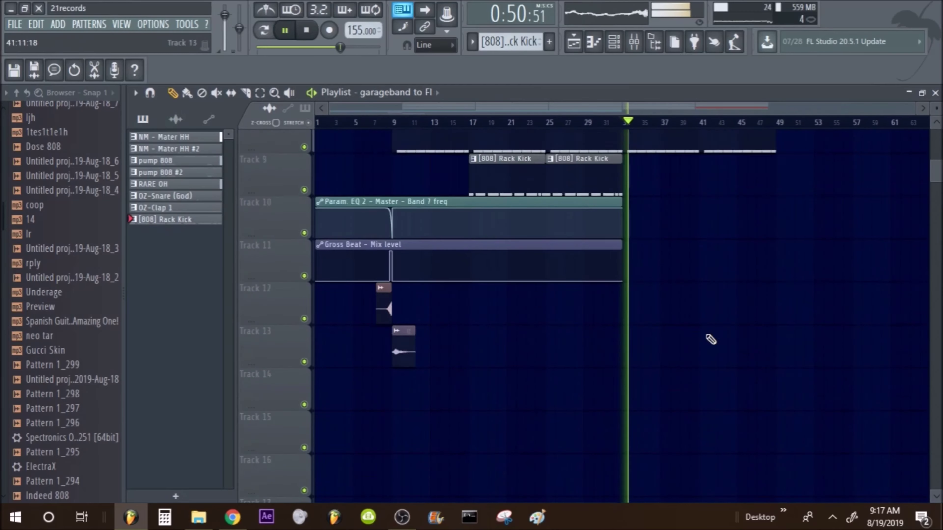
Copy the two [808] Rack Kick clips to bars 49–65 only, and duplicate the Tracks 1–8 clips of bars 33–49 to bar 49.
{"action": "left_click_drag", "start_coordinate": [644, 451], "coordinate": [508, 459]}
{"action": "key", "text": "ctrl+b"}
{"action": "key", "text": "ctrl+b"}
{"action": "right_click", "coordinate": [684, 455]}
{"action": "right_click", "coordinate": [738, 456]}
{"action": "left_click_drag", "start_coordinate": [786, 425], "coordinate": [648, 62]}
{"action": "key", "text": "ctrl+b"}
Delete the OZ-Snare (God) and RARE OH clips at bar 33 while keeping the OZ-Clap 1 clip.
{"action": "right_click", "coordinate": [658, 470]}
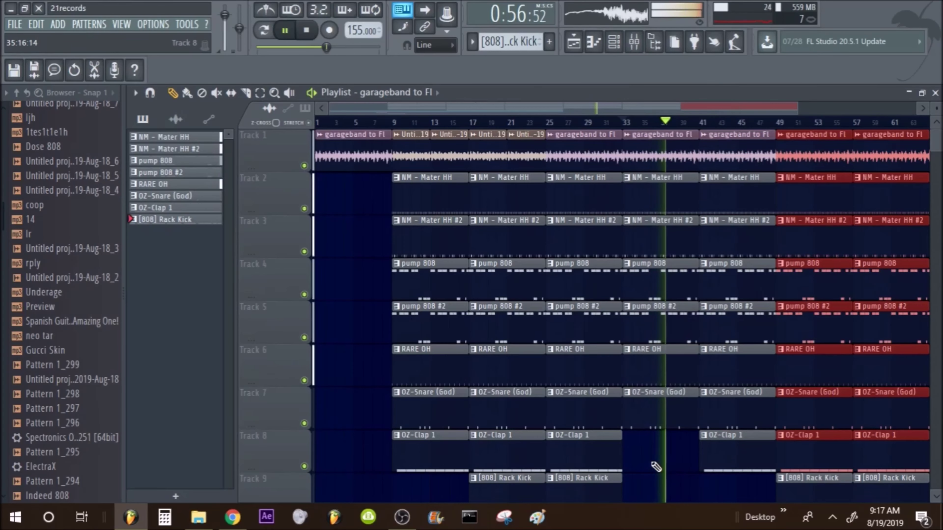
{"action": "key", "text": "ctrl+z"}
{"action": "right_click", "coordinate": [668, 415]}
{"action": "right_click", "coordinate": [662, 362]}
Compare bar 33 without each of the two 808 clips, and remove only the pump 808 #2 clip there.
{"action": "right_click", "coordinate": [655, 323]}
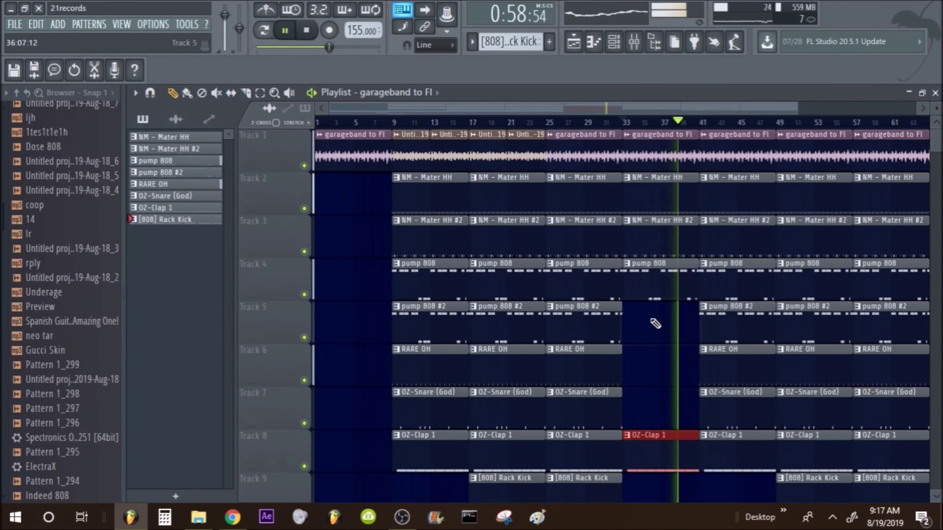
{"action": "key", "text": "ctrl+z"}
{"action": "right_click", "coordinate": [673, 295]}
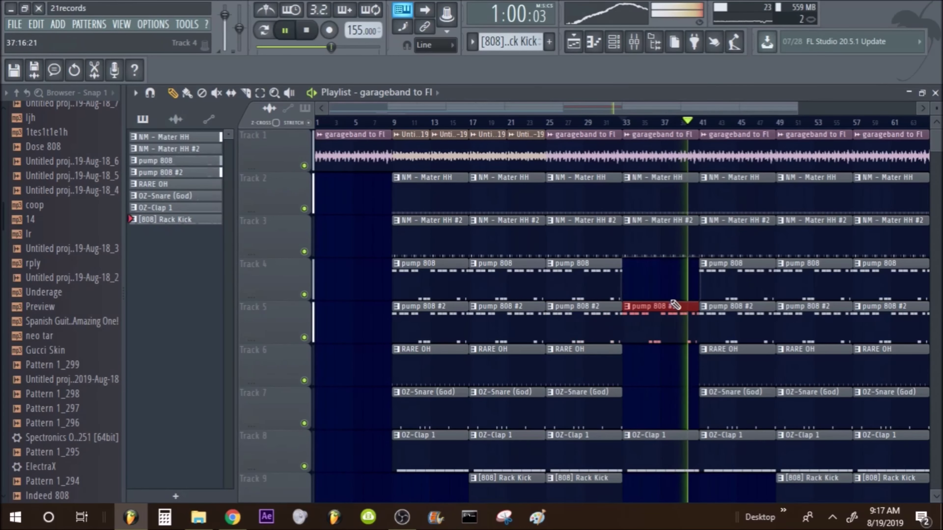
{"action": "key", "text": "ctrl+z"}
{"action": "right_click", "coordinate": [673, 322]}
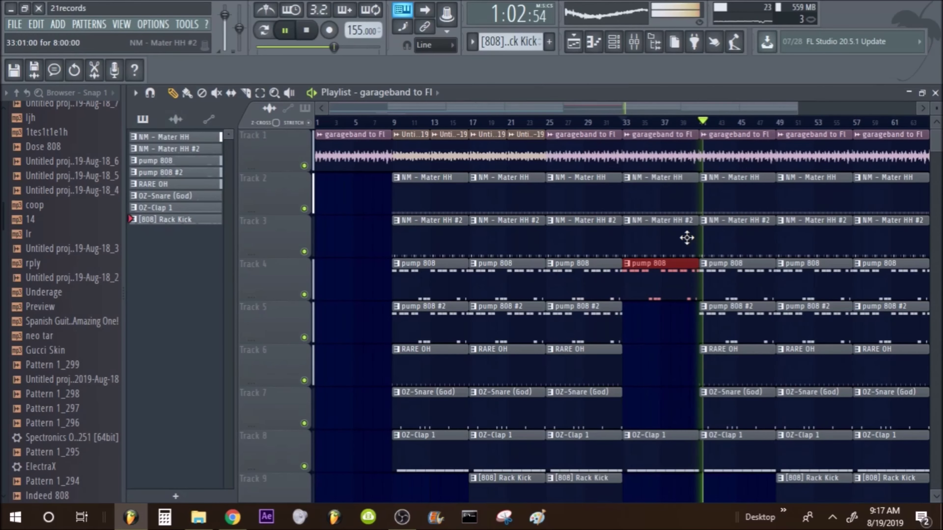
Delete the NM - Mater HH #2 clip at bar 33 and play the thinned-out section from bar 33.
{"action": "right_click", "coordinate": [664, 231]}
{"action": "left_click", "coordinate": [624, 123]}
{"action": "scroll", "coordinate": [635, 125], "scroll_direction": "down", "scroll_amount": 2}
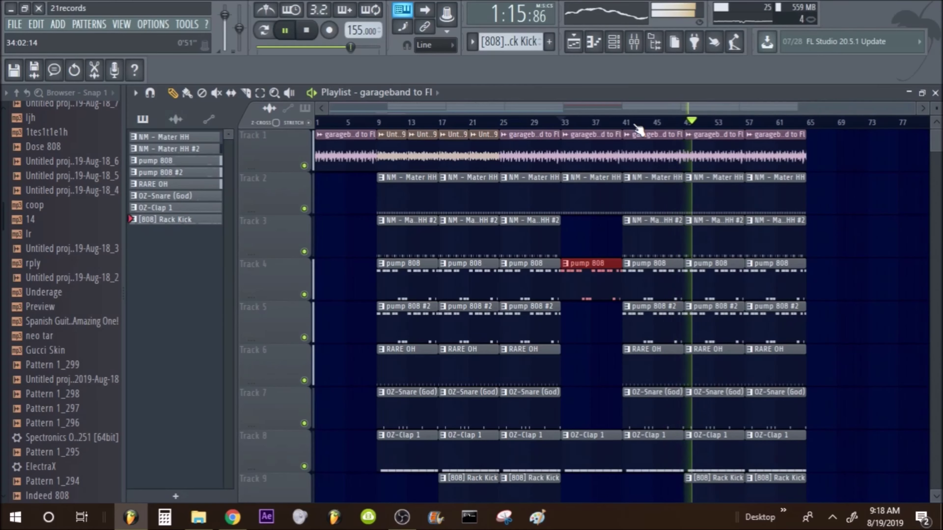
{"action": "key", "text": "space"}
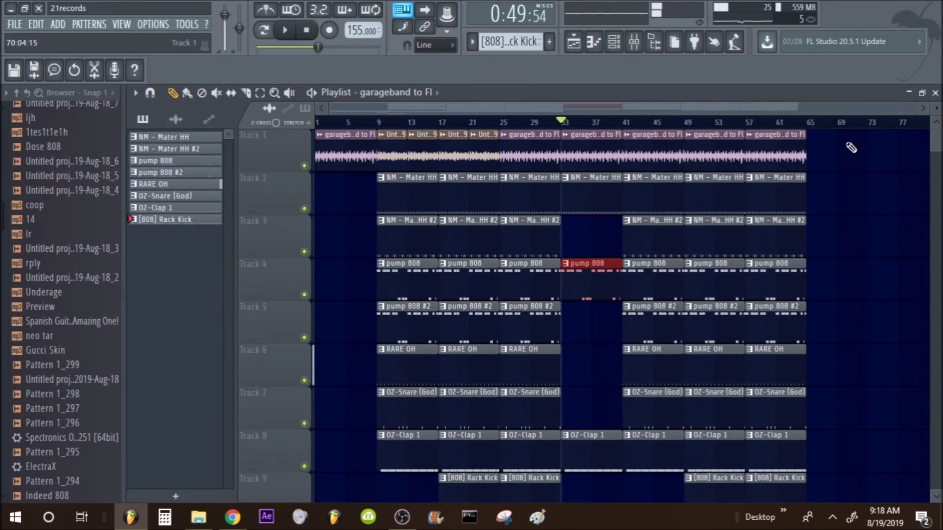
Open Edison on the Master, enable waiting for input to start playing, and start recording the beat from the beginning.
{"action": "left_click", "coordinate": [94, 70]}
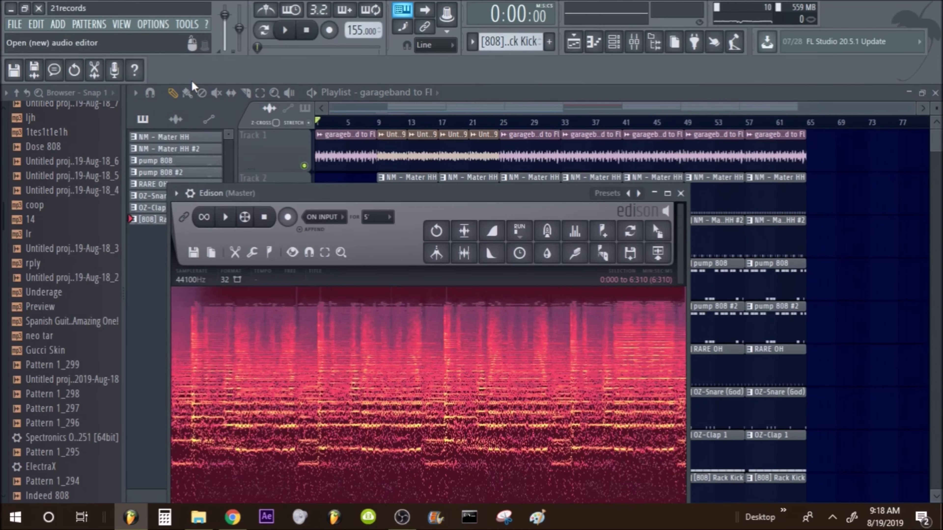
{"action": "left_click", "coordinate": [297, 9]}
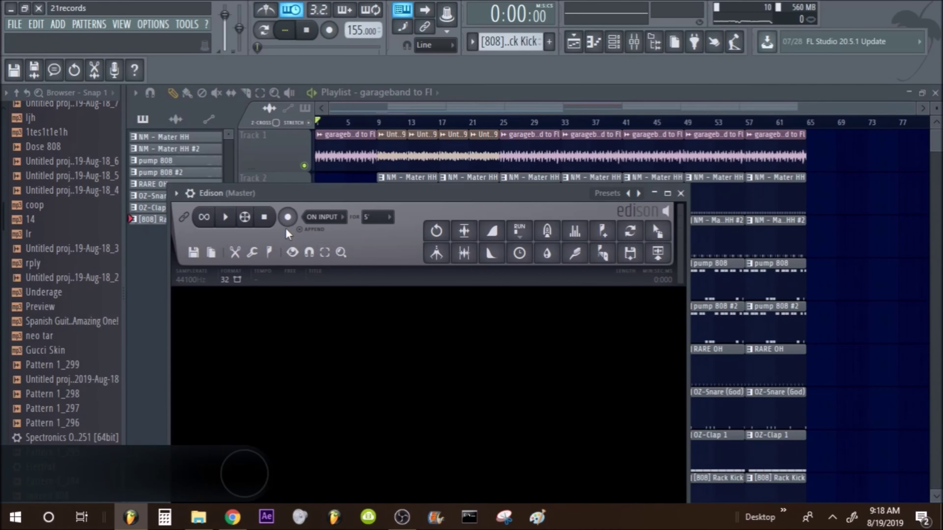
{"action": "left_click", "coordinate": [288, 217]}
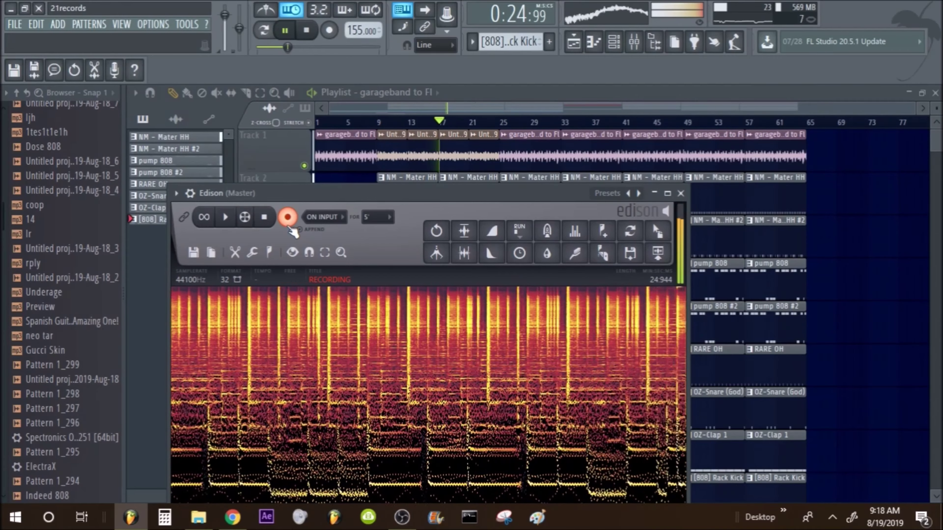